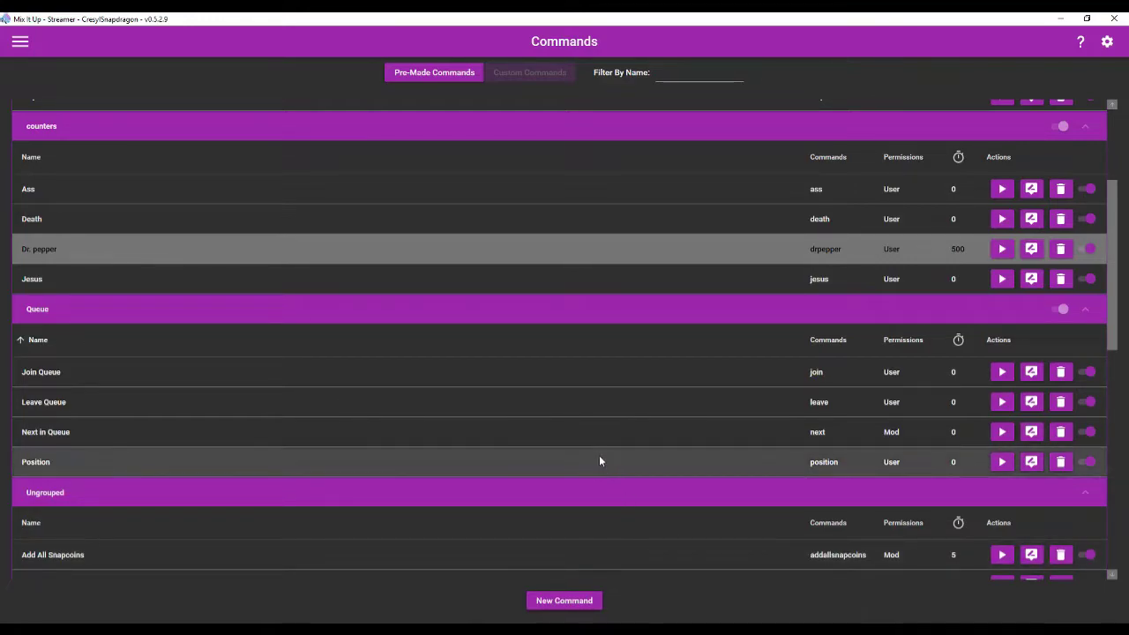
Visit the Game Queue page, then return to the Commands page
{"action": "left_click", "coordinate": [21, 43]}
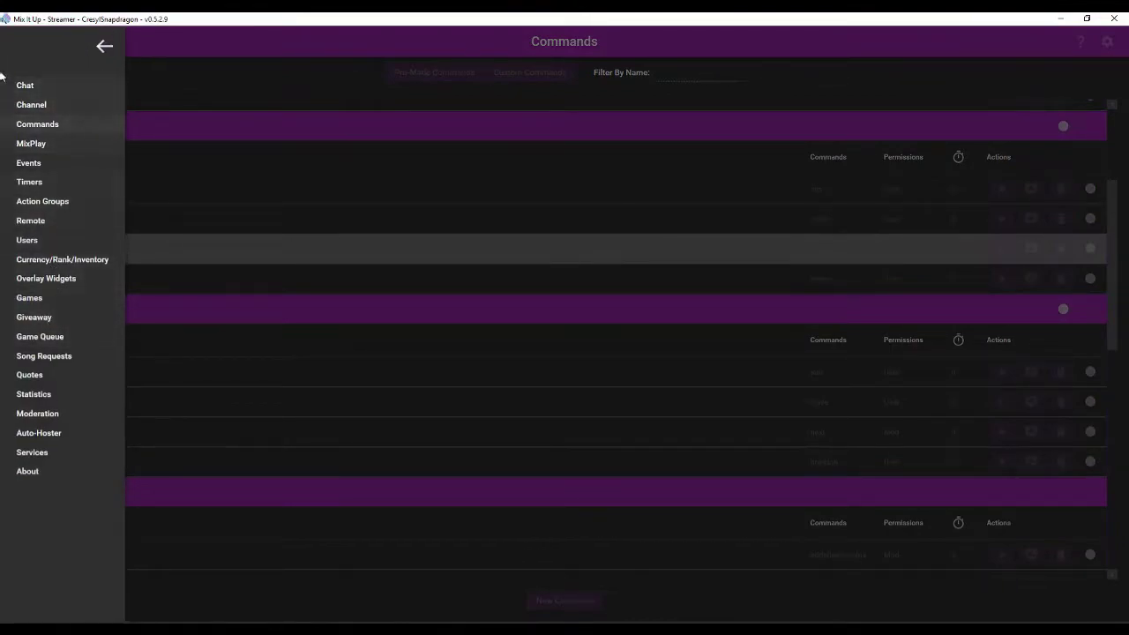
{"action": "left_click", "coordinate": [78, 339]}
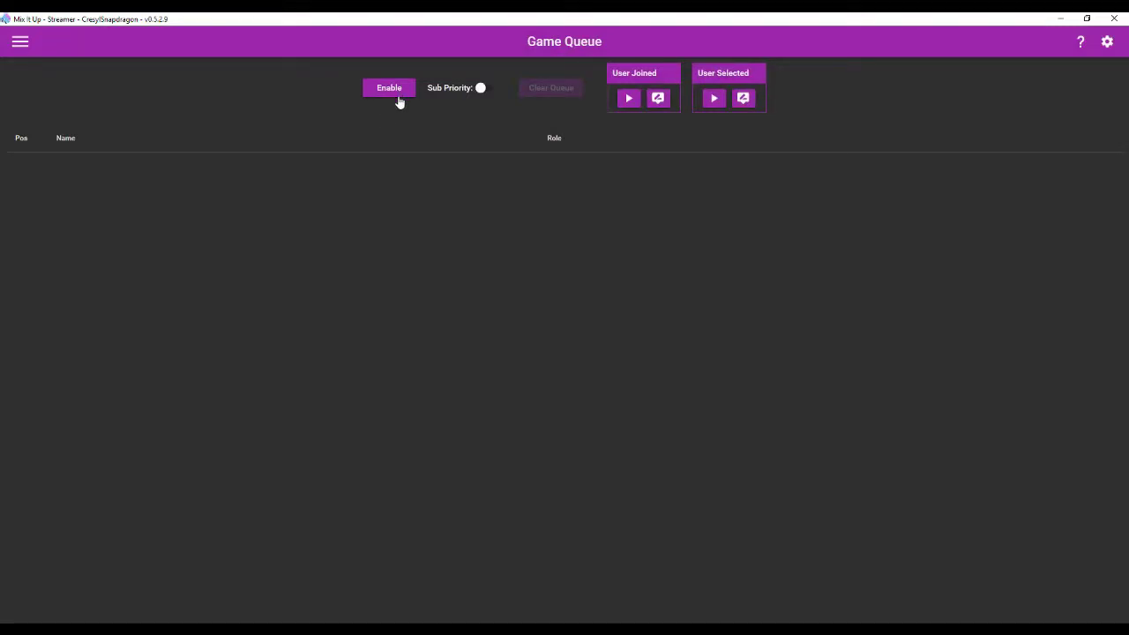
{"action": "left_click", "coordinate": [20, 49]}
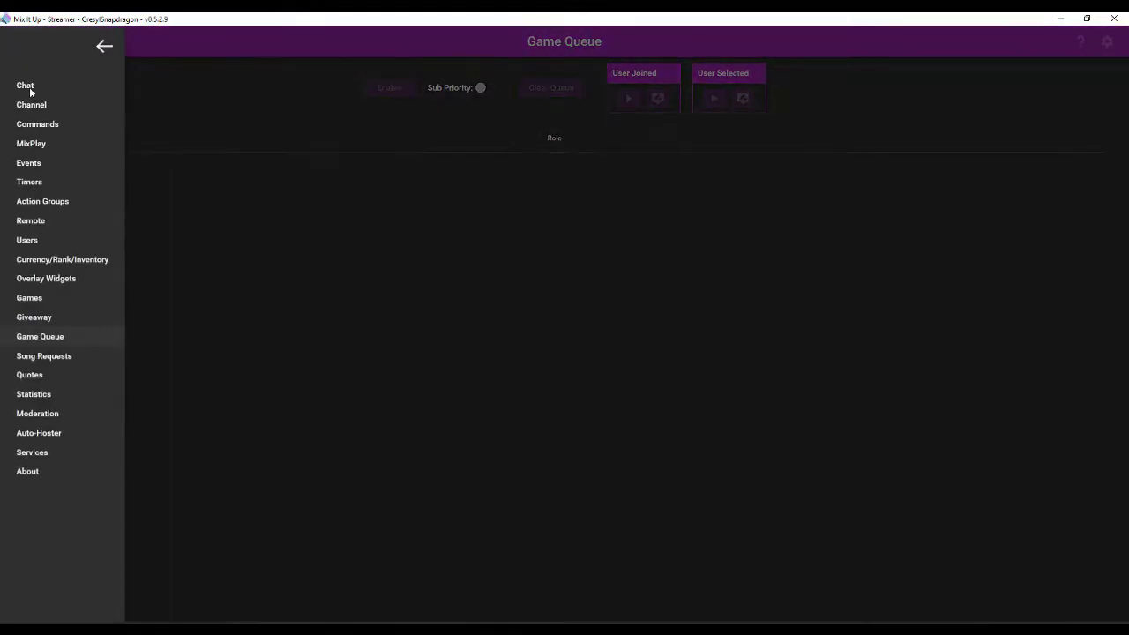
{"action": "left_click", "coordinate": [47, 121]}
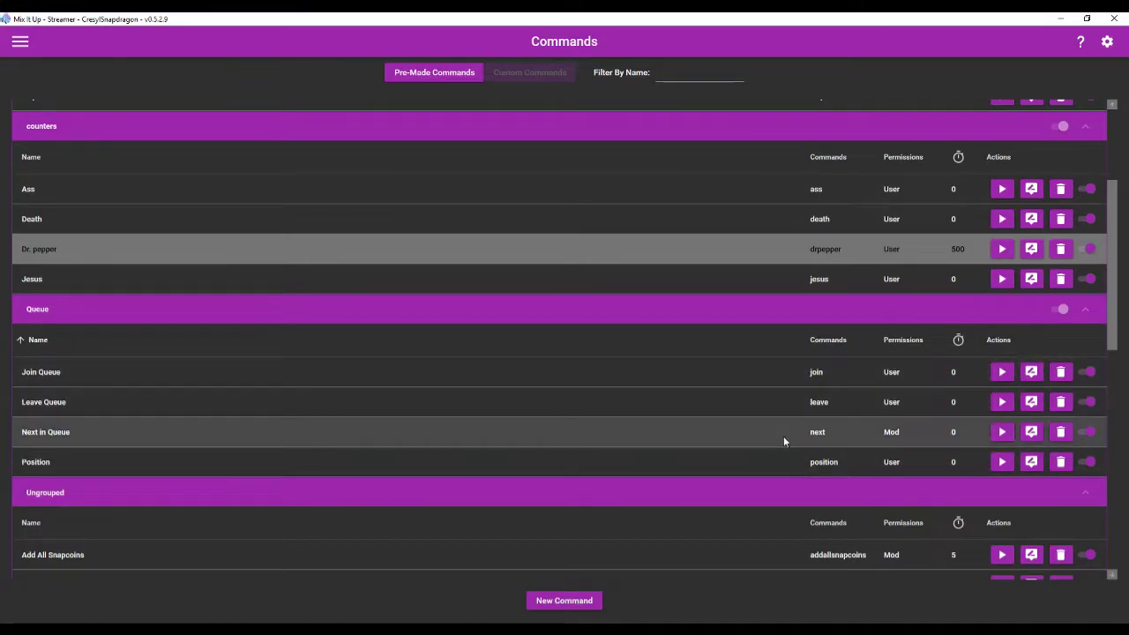
Create a new advanced command with a Game Queue action and list its queue actions
{"action": "left_click", "coordinate": [572, 604]}
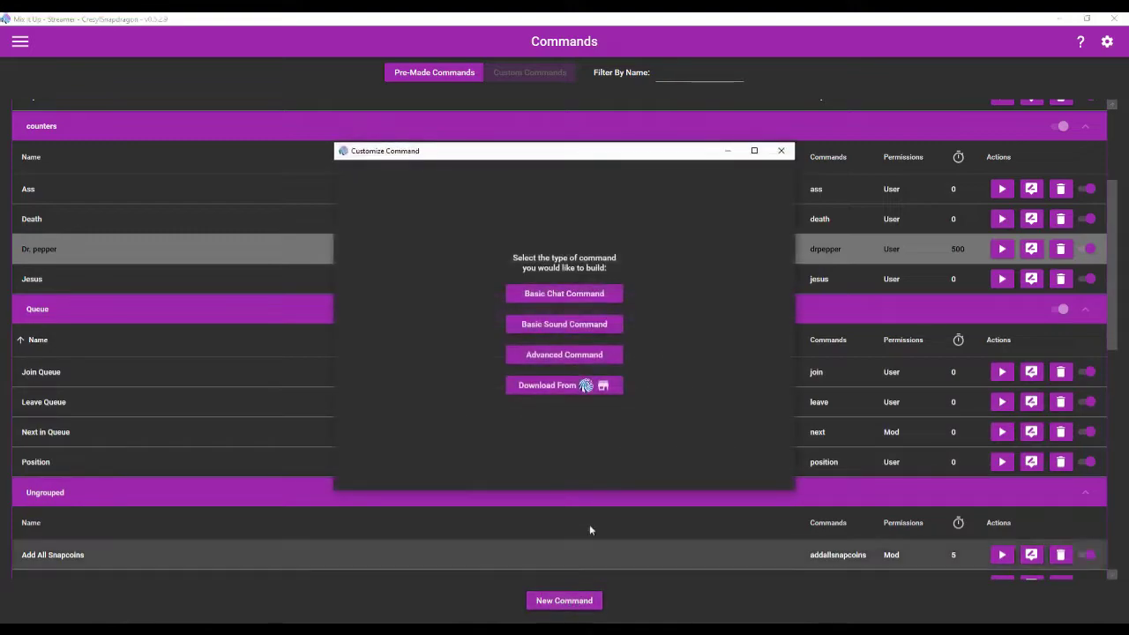
{"action": "left_click", "coordinate": [603, 356]}
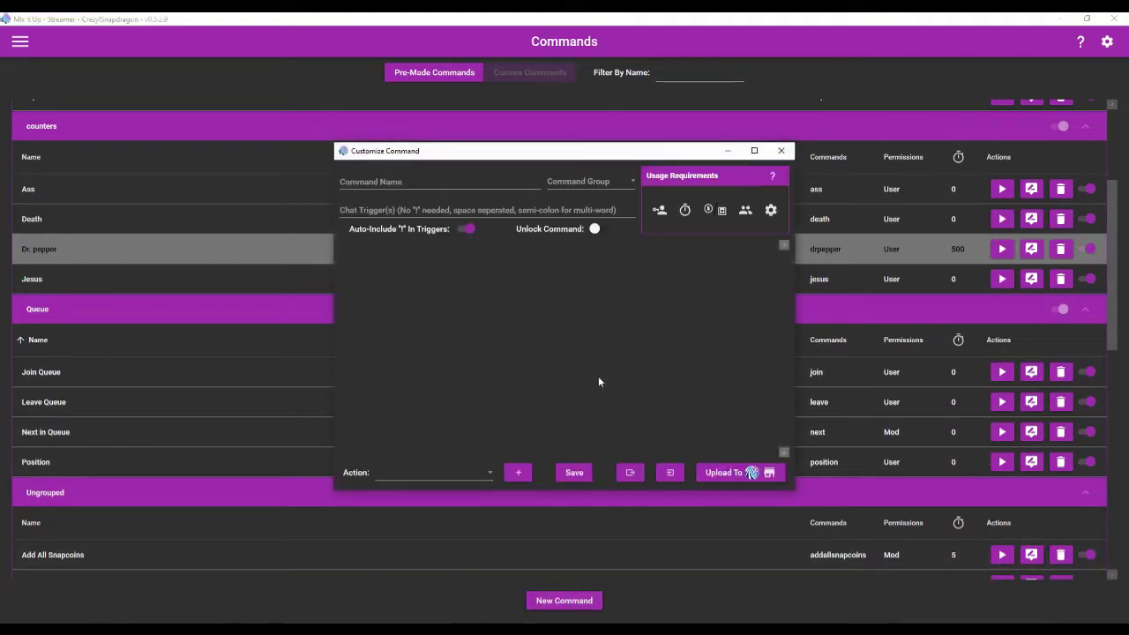
{"action": "left_click", "coordinate": [436, 472]}
{"action": "scroll", "coordinate": [450, 388], "scroll_direction": "down", "scroll_amount": 3}
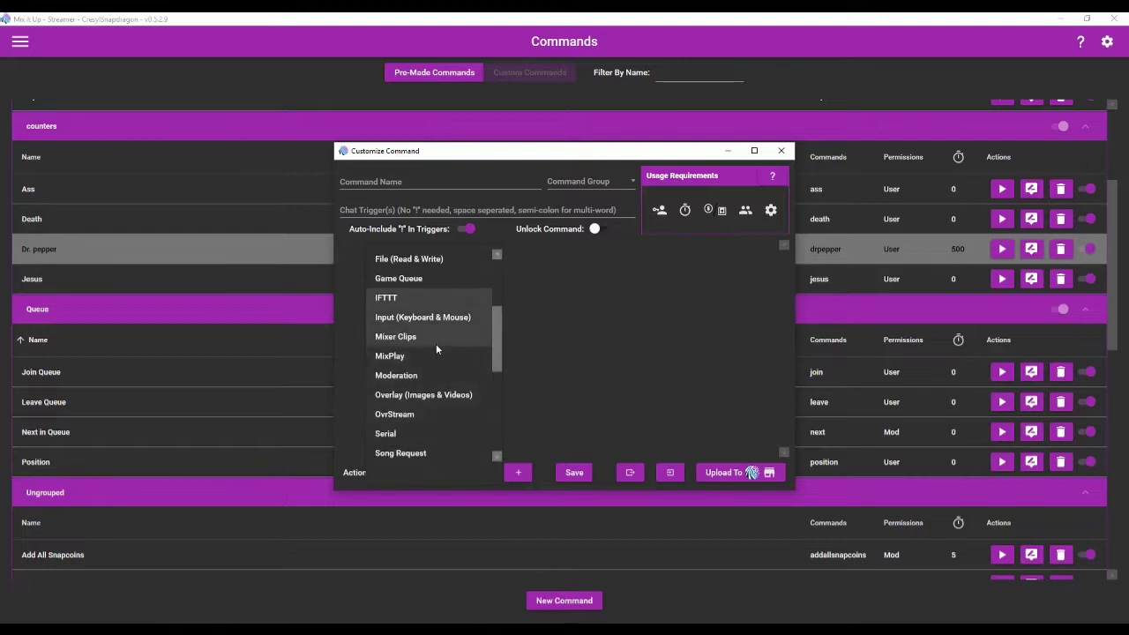
{"action": "scroll", "coordinate": [436, 348], "scroll_direction": "up", "scroll_amount": 3}
{"action": "left_click", "coordinate": [422, 395]}
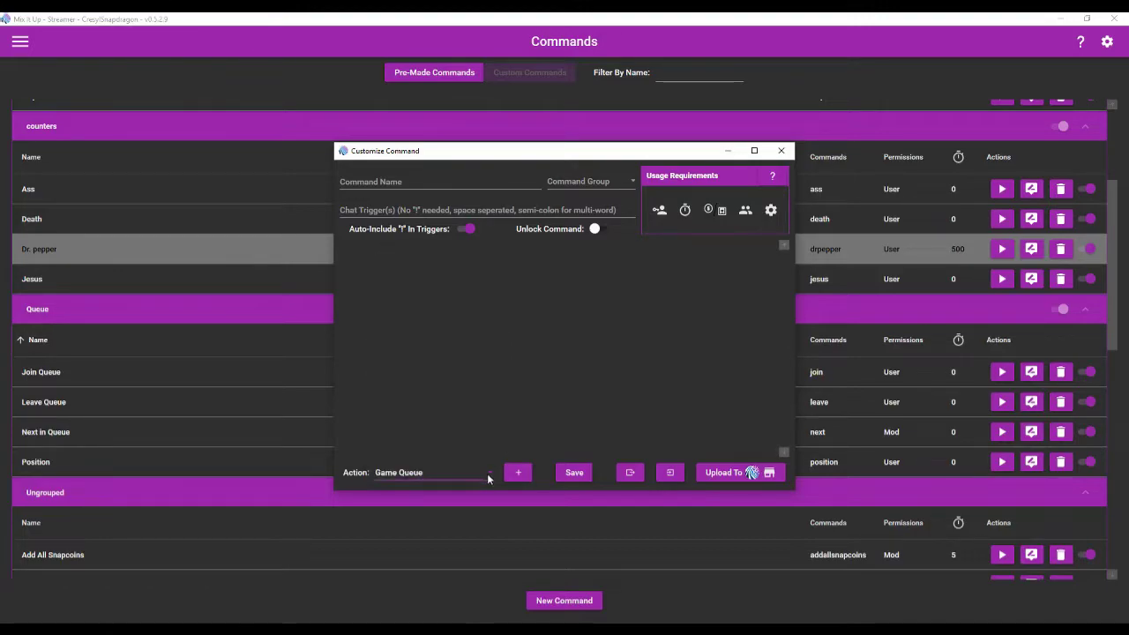
{"action": "left_click", "coordinate": [518, 472]}
{"action": "left_click", "coordinate": [454, 296]}
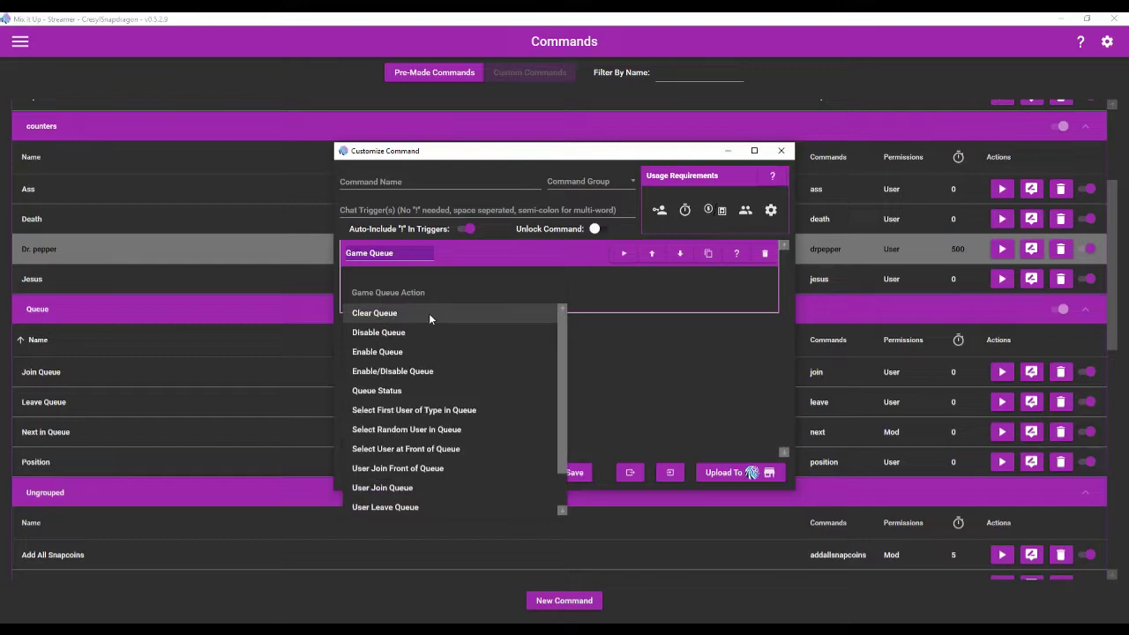
Set the action to Clear Queue, name the command 'Clear queue', and put it in the Queue group
{"action": "left_click", "coordinate": [428, 313]}
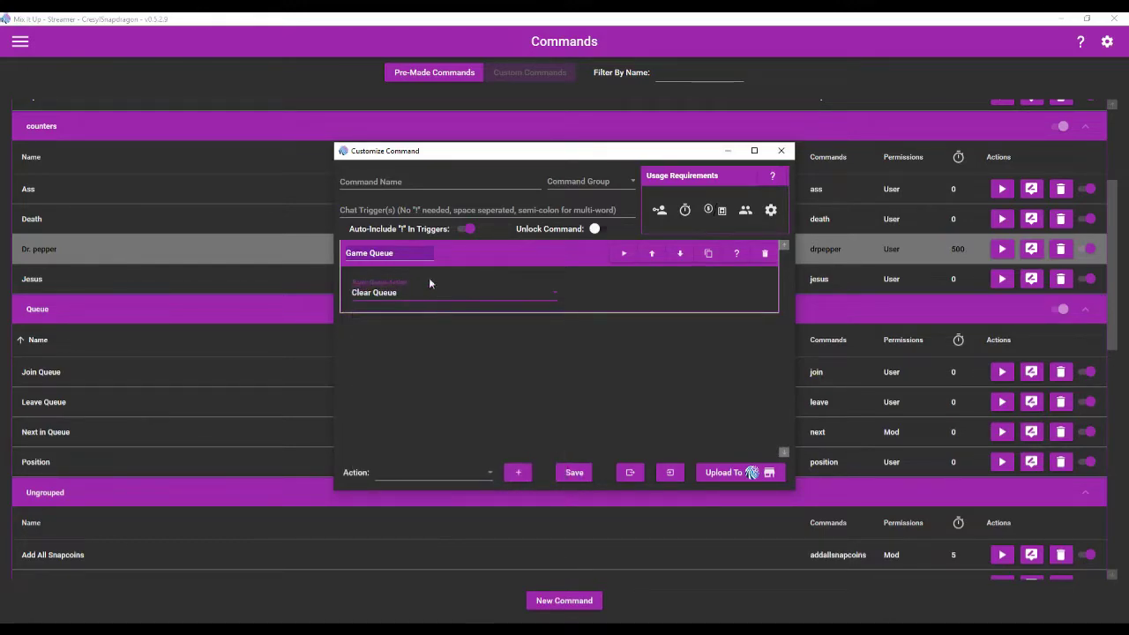
{"action": "left_click", "coordinate": [416, 183]}
{"action": "type", "text": "Clear queue"}
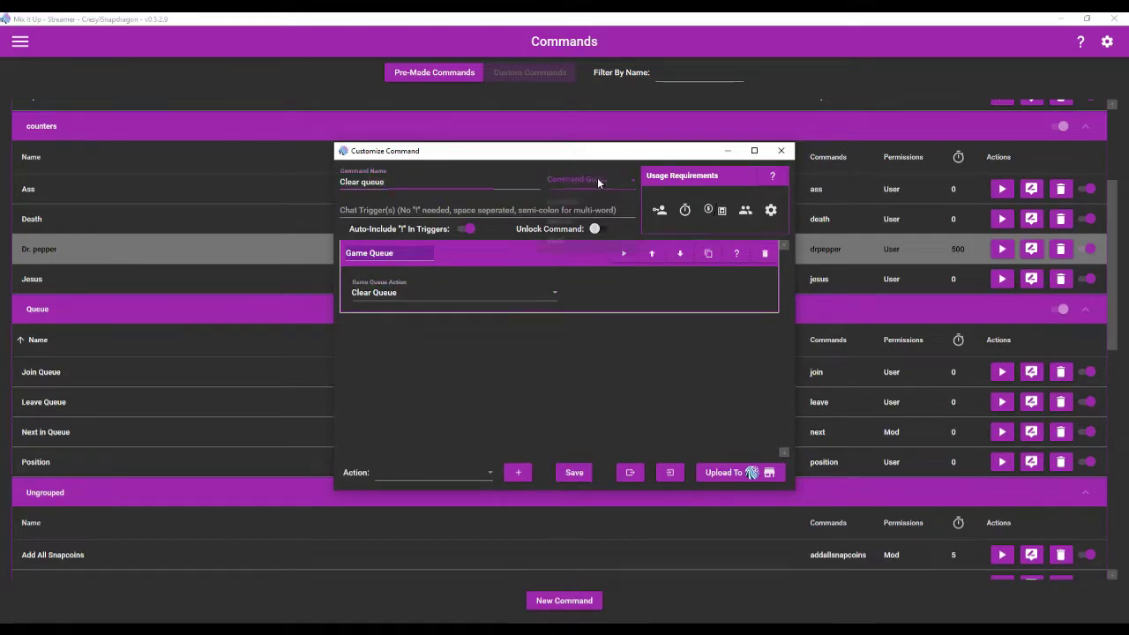
{"action": "left_click", "coordinate": [597, 178]}
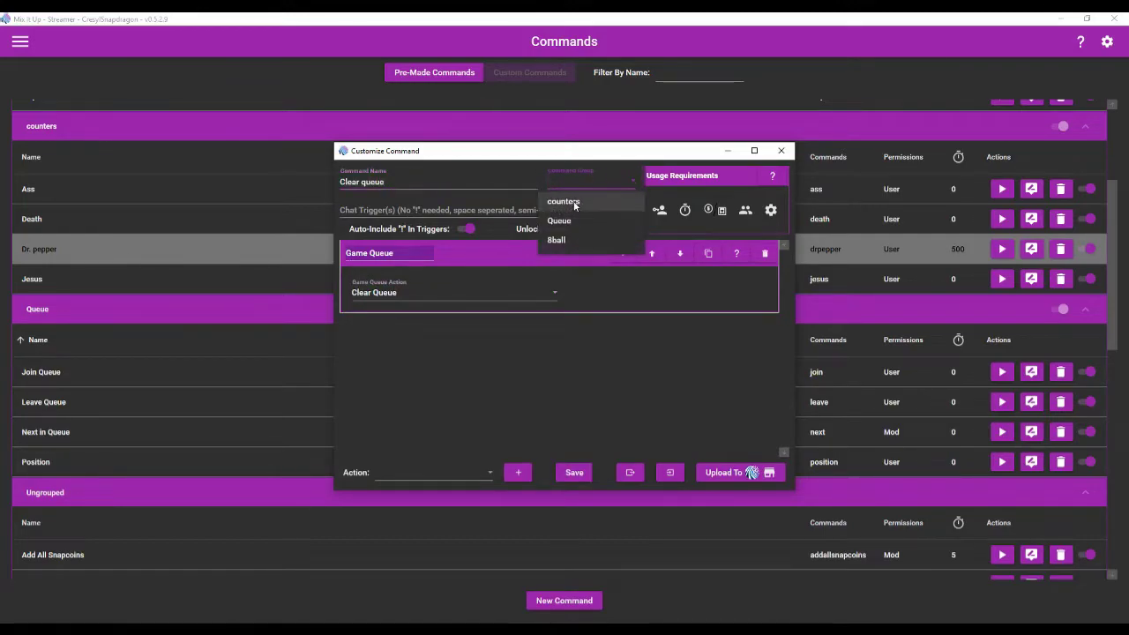
{"action": "left_click", "coordinate": [565, 218]}
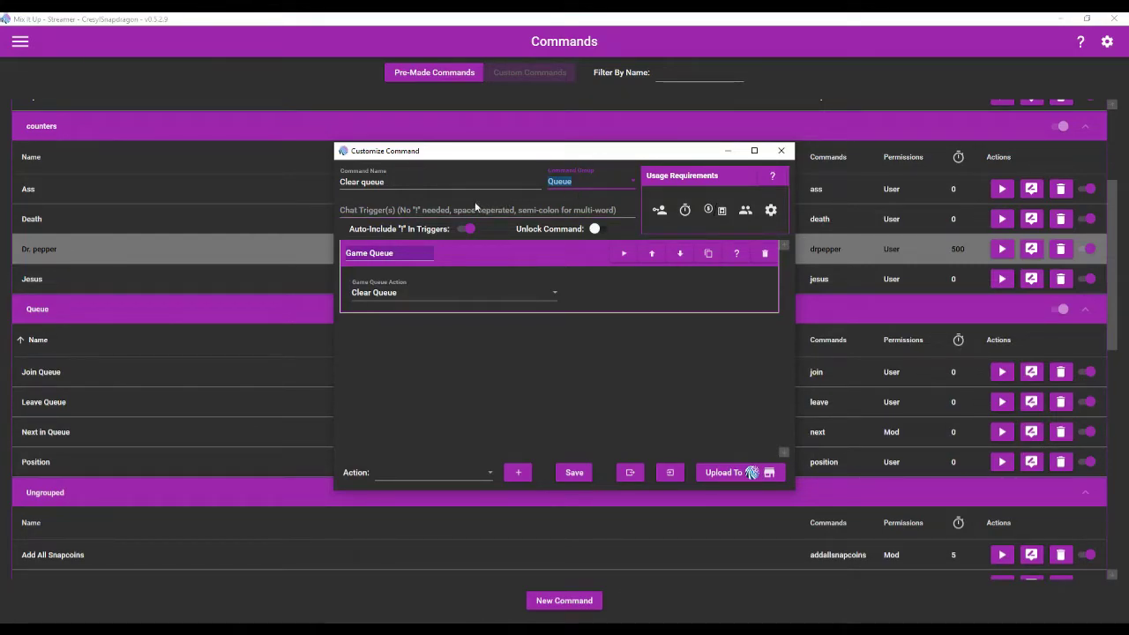
Give it the chat trigger 'clear', restrict it to Mod, and save
{"action": "left_click", "coordinate": [449, 209]}
{"action": "type", "text": "clear"}
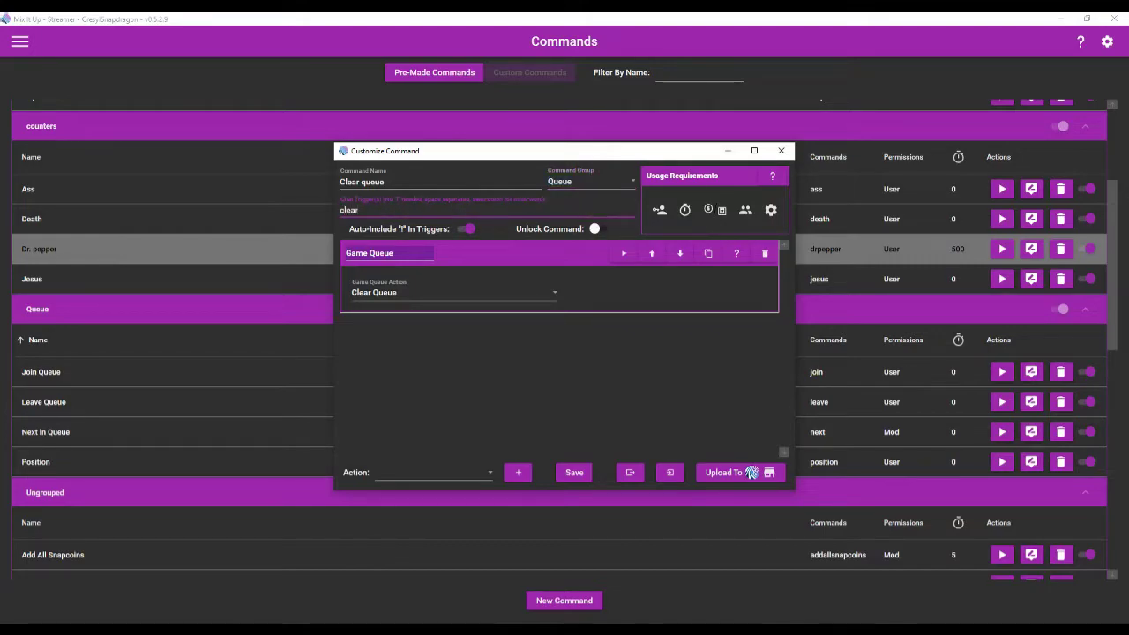
{"action": "type", "text": "queue"}
{"action": "mouse_move", "coordinate": [660, 211]}
{"action": "left_click", "coordinate": [669, 246]}
{"action": "left_click", "coordinate": [680, 364]}
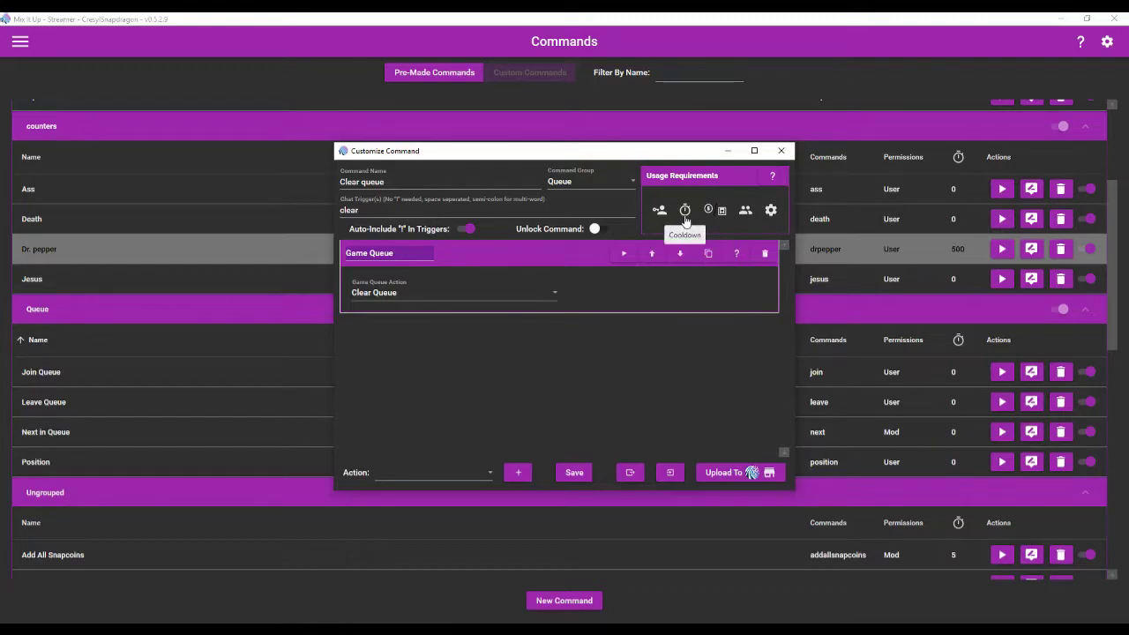
{"action": "left_click", "coordinate": [572, 473]}
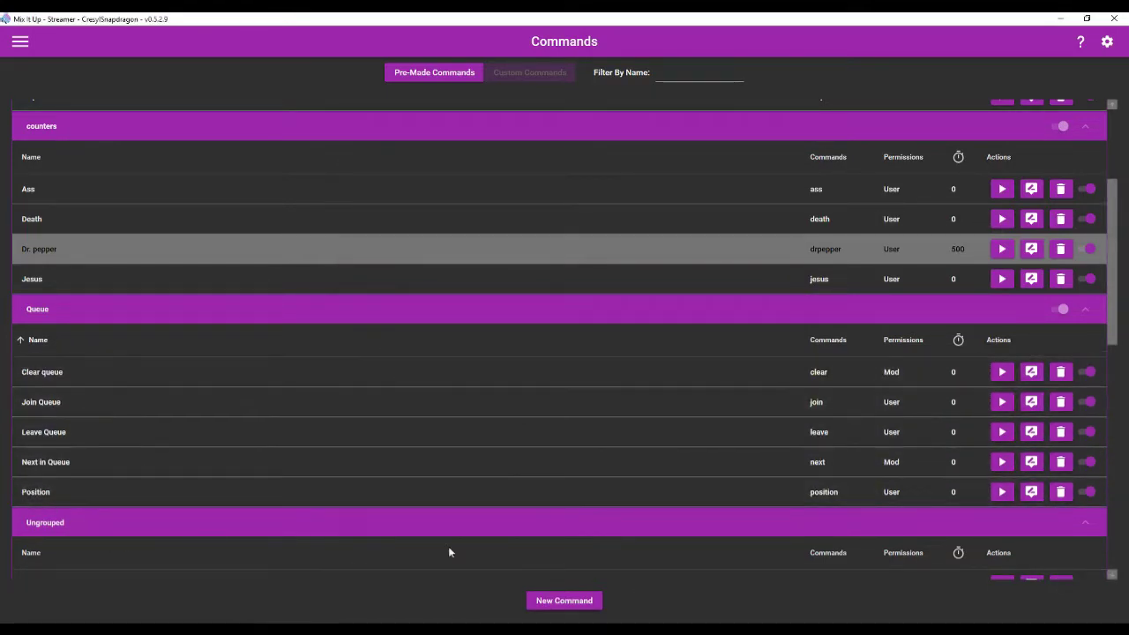
Create a new advanced command with a Game Queue action set to Enable Queue
{"action": "left_click", "coordinate": [562, 601]}
{"action": "left_click", "coordinate": [565, 354]}
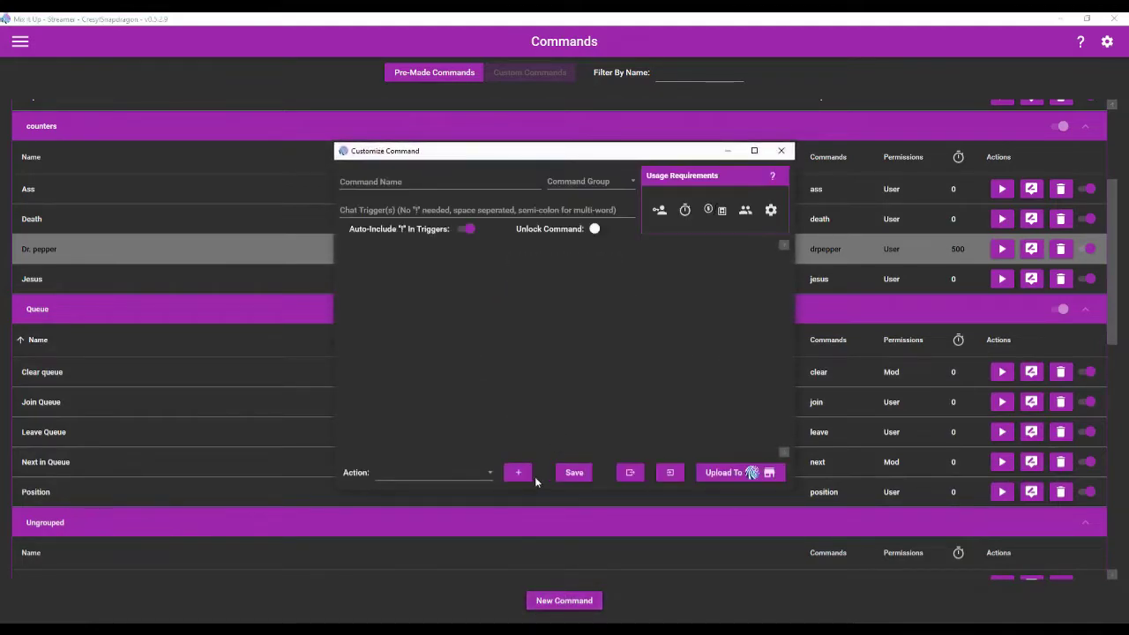
{"action": "left_click", "coordinate": [405, 460]}
{"action": "scroll", "coordinate": [436, 369], "scroll_direction": "down", "scroll_amount": 4}
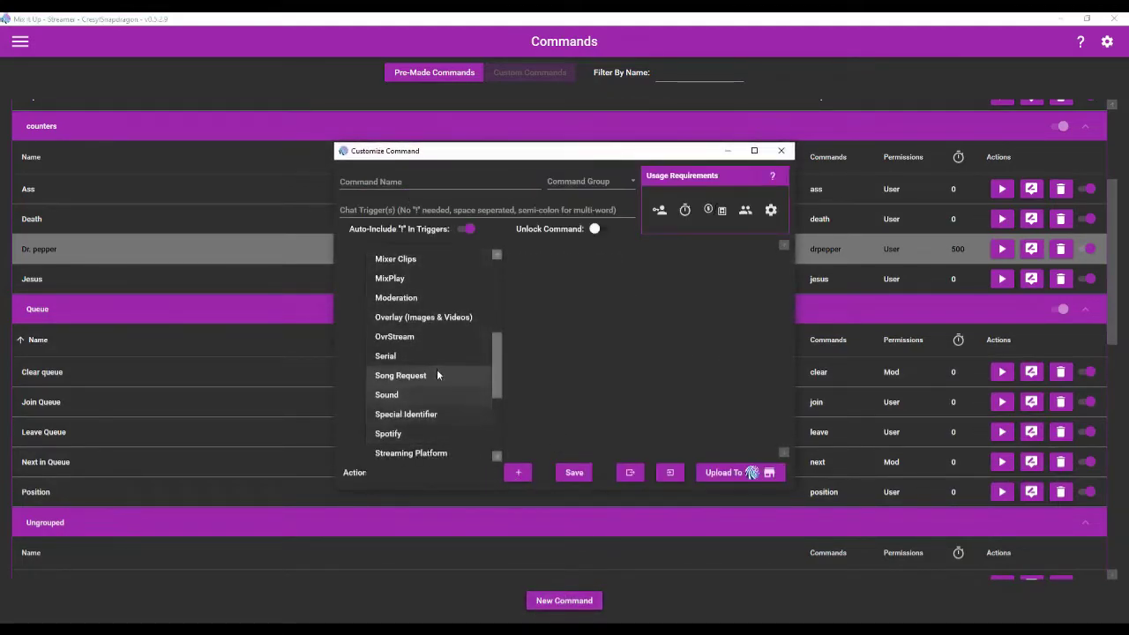
{"action": "scroll", "coordinate": [437, 369], "scroll_direction": "up", "scroll_amount": 3}
{"action": "left_click", "coordinate": [406, 374]}
{"action": "left_click", "coordinate": [519, 475]}
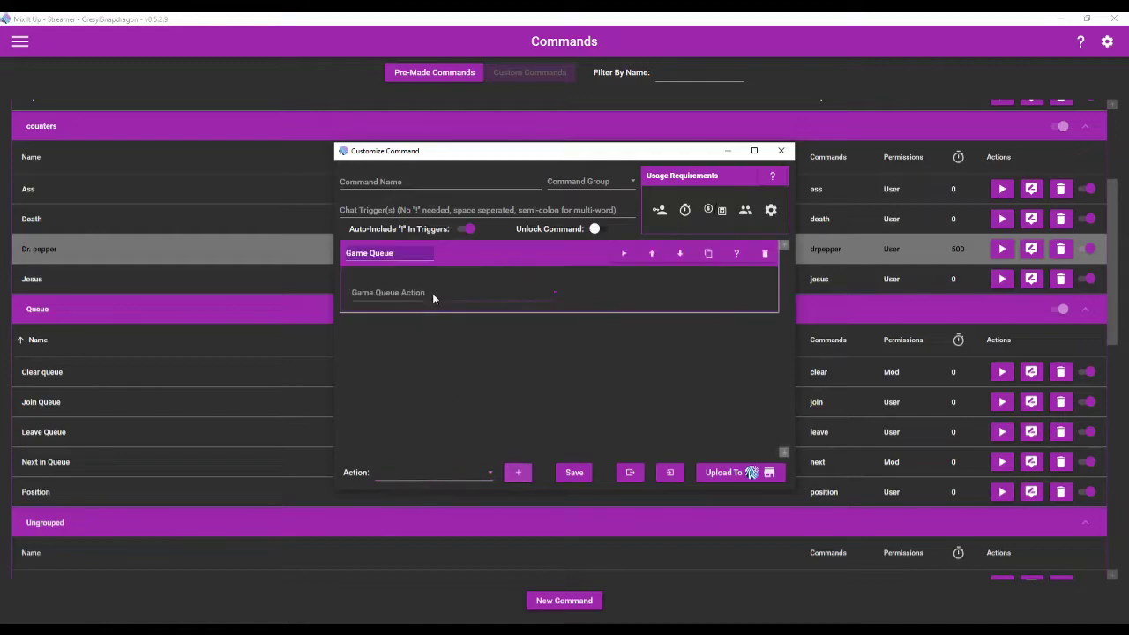
{"action": "left_click", "coordinate": [432, 293]}
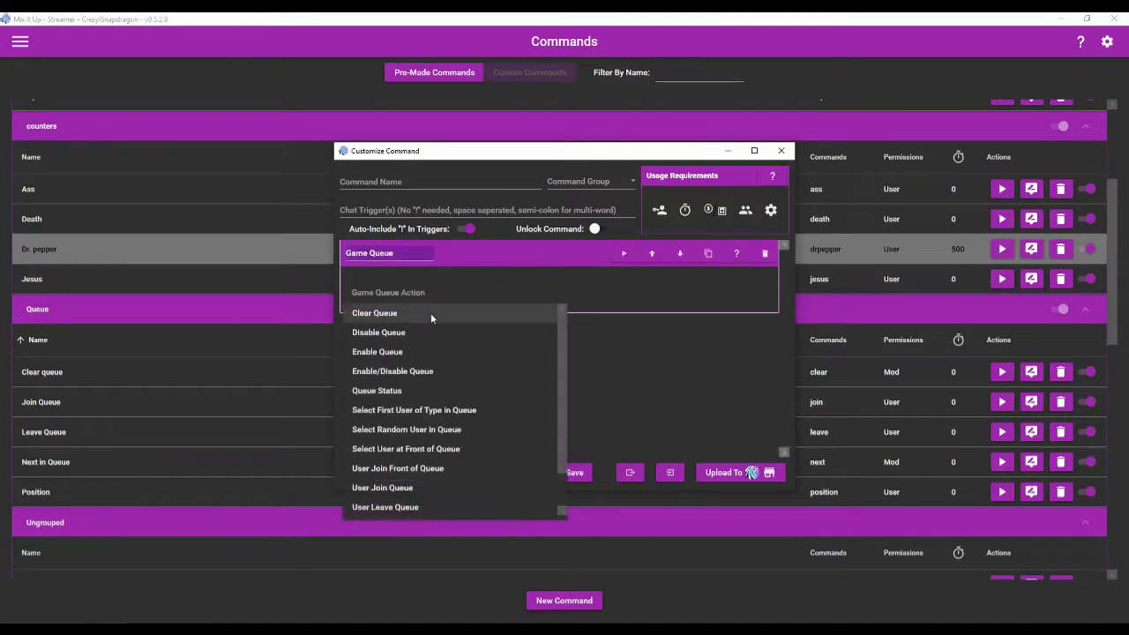
{"action": "left_click", "coordinate": [400, 348]}
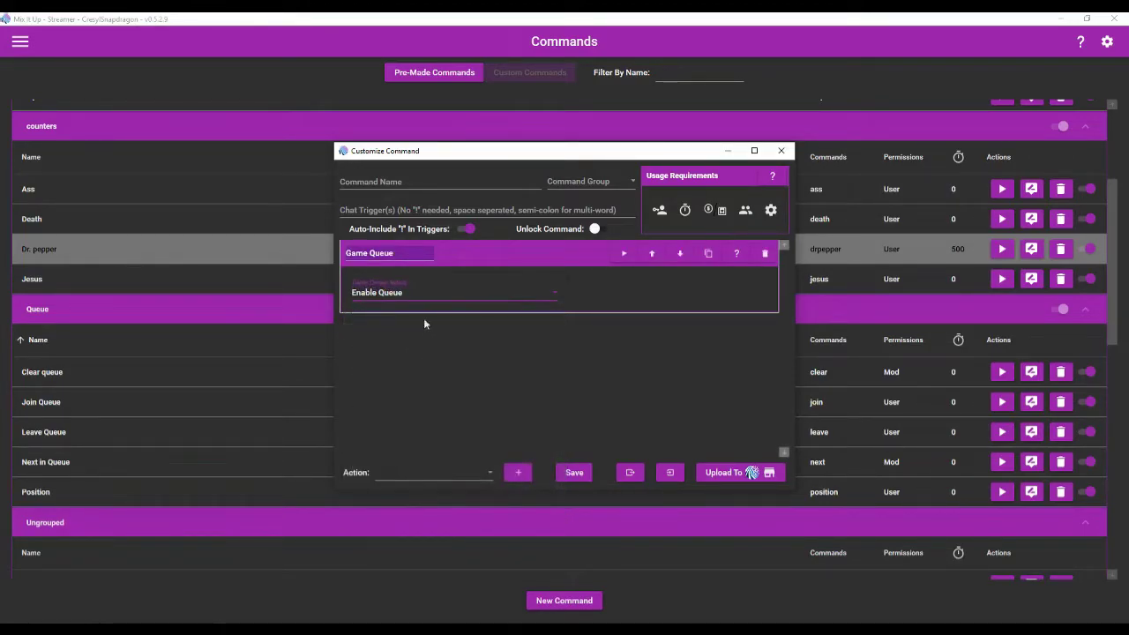
Name it 'Enable queue' with trigger 'enabled', in the Queue group, with Mod permission
{"action": "left_click", "coordinate": [402, 183]}
{"action": "type", "text": "Enable"}
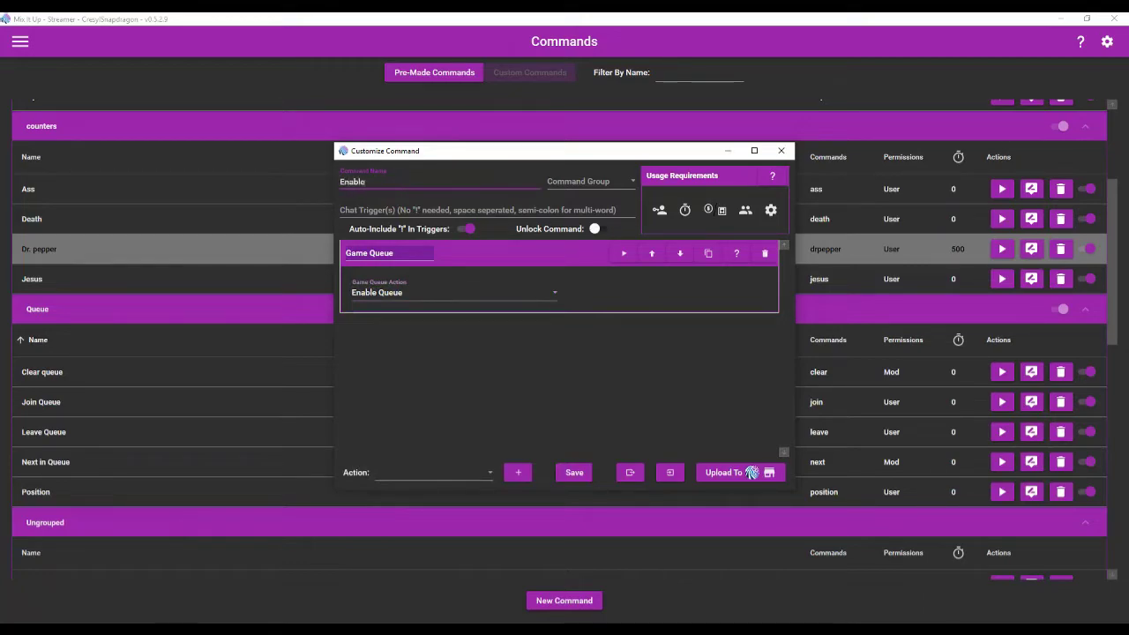
{"action": "type", "text": " queue"}
{"action": "left_click", "coordinate": [408, 210]}
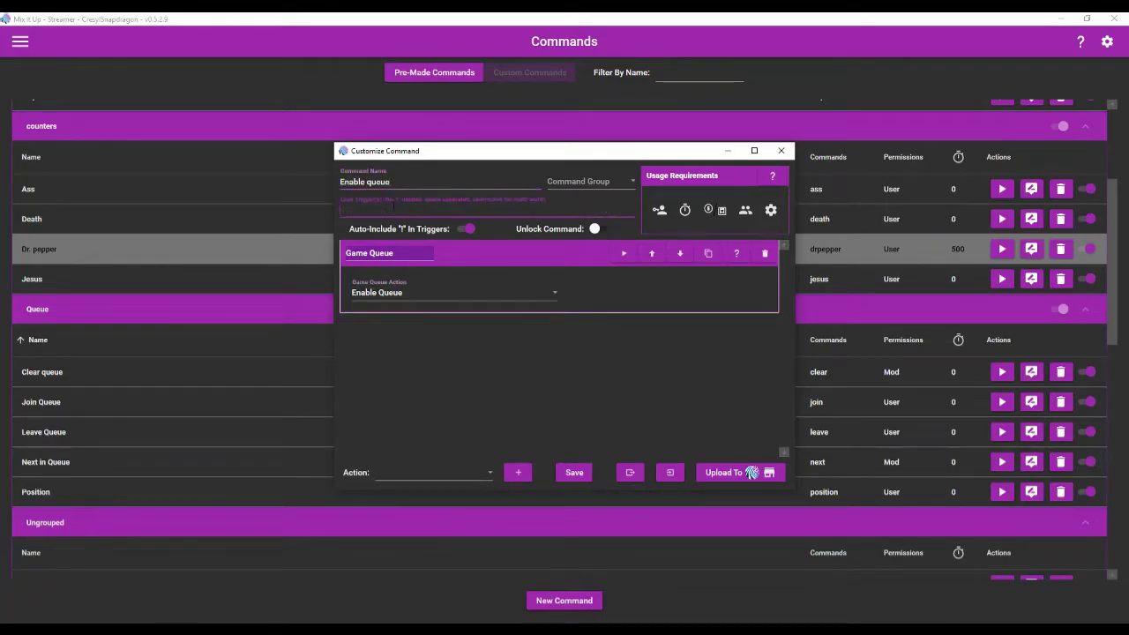
{"action": "left_click", "coordinate": [589, 183]}
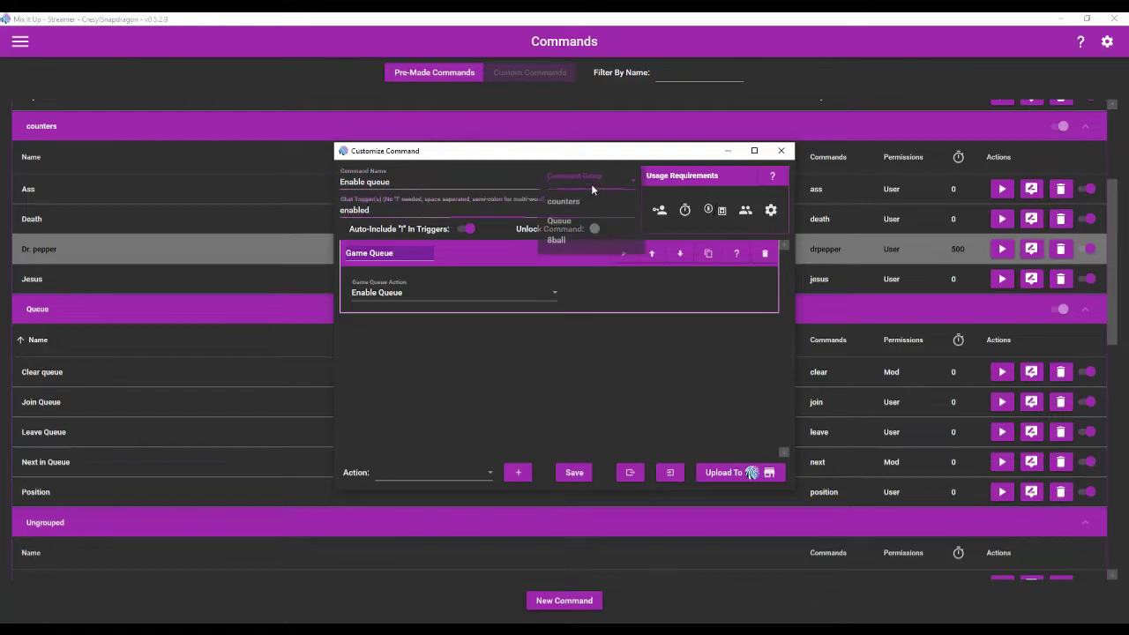
{"action": "left_click", "coordinate": [561, 220]}
{"action": "left_click", "coordinate": [660, 215]}
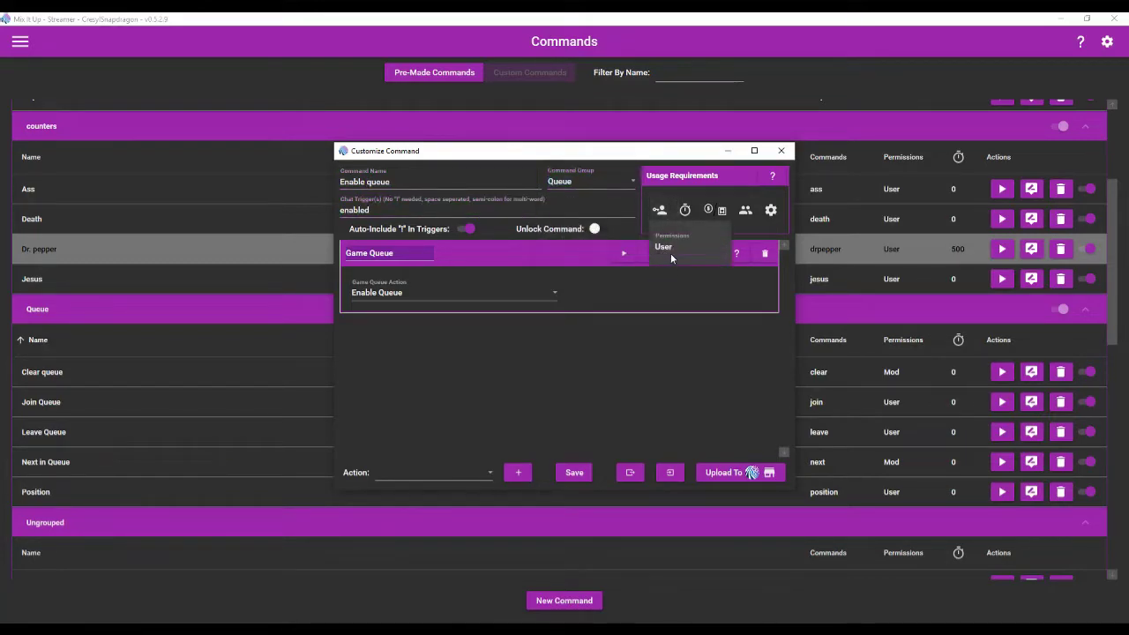
{"action": "left_click", "coordinate": [671, 253]}
{"action": "left_click", "coordinate": [584, 398]}
Save the Enable queue command and start another advanced command
{"action": "left_click", "coordinate": [573, 474]}
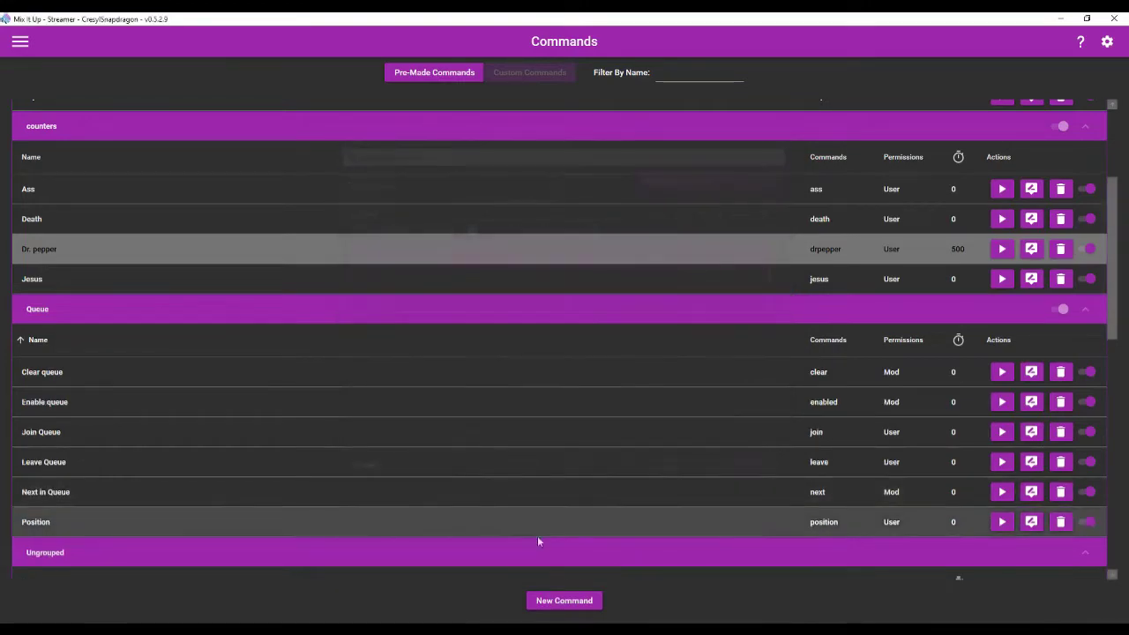
{"action": "left_click", "coordinate": [584, 604]}
{"action": "left_click", "coordinate": [581, 354]}
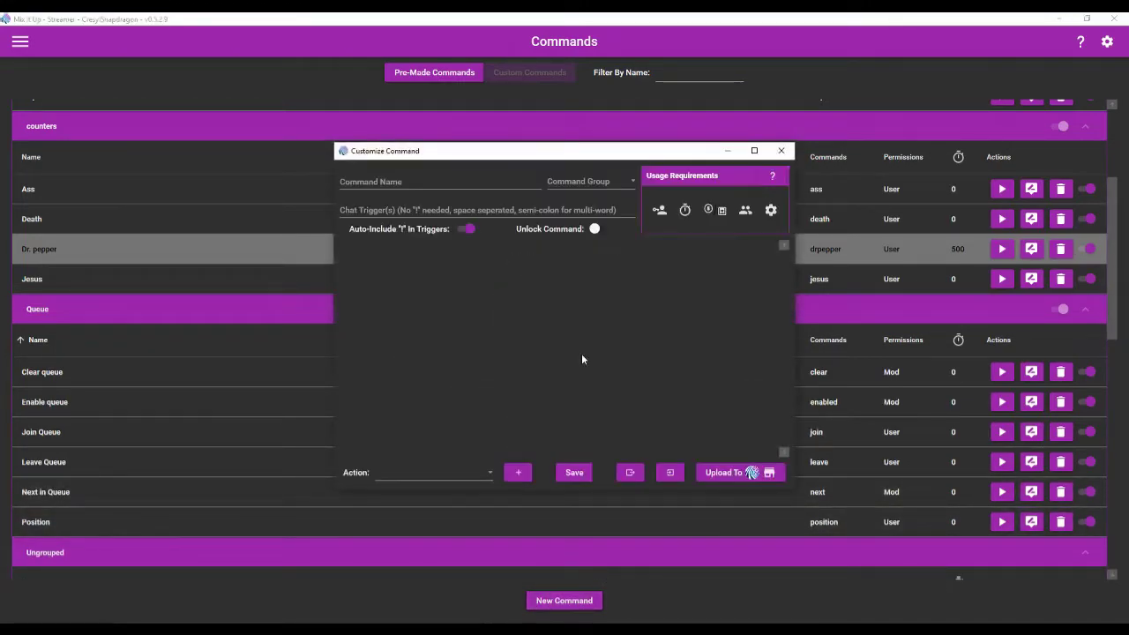
Add a Game Queue action and browse its queue actions for Disable Queue
{"action": "left_click", "coordinate": [417, 471]}
{"action": "scroll", "coordinate": [420, 343], "scroll_direction": "up", "scroll_amount": 3}
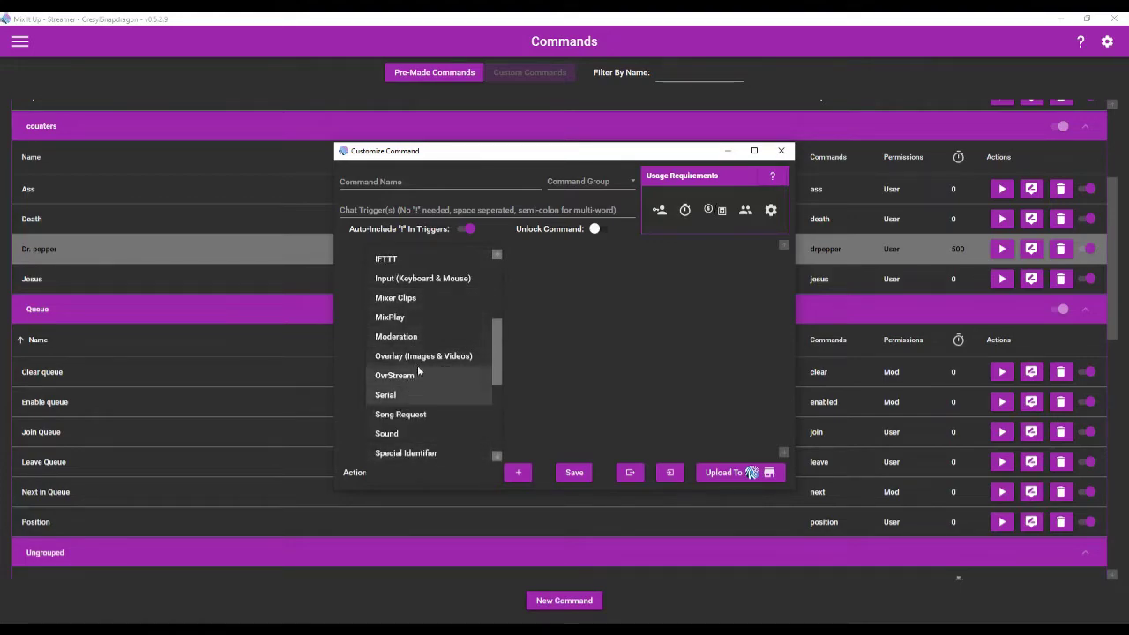
{"action": "scroll", "coordinate": [418, 371], "scroll_direction": "up", "scroll_amount": 3}
{"action": "left_click", "coordinate": [411, 361]}
{"action": "left_click", "coordinate": [508, 469]}
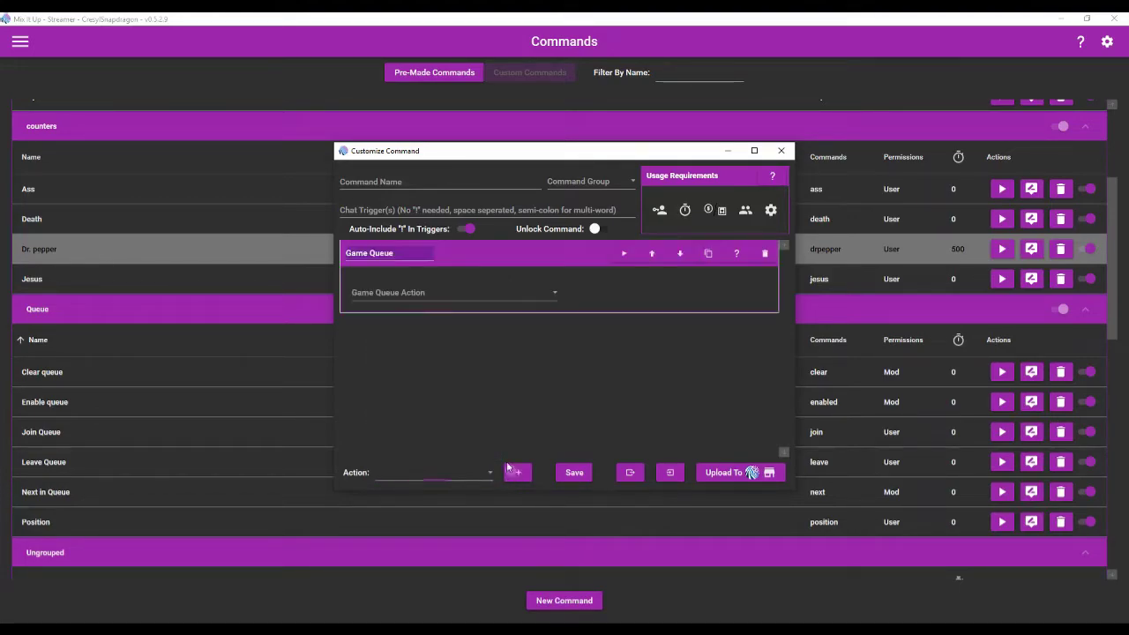
{"action": "left_click", "coordinate": [411, 294]}
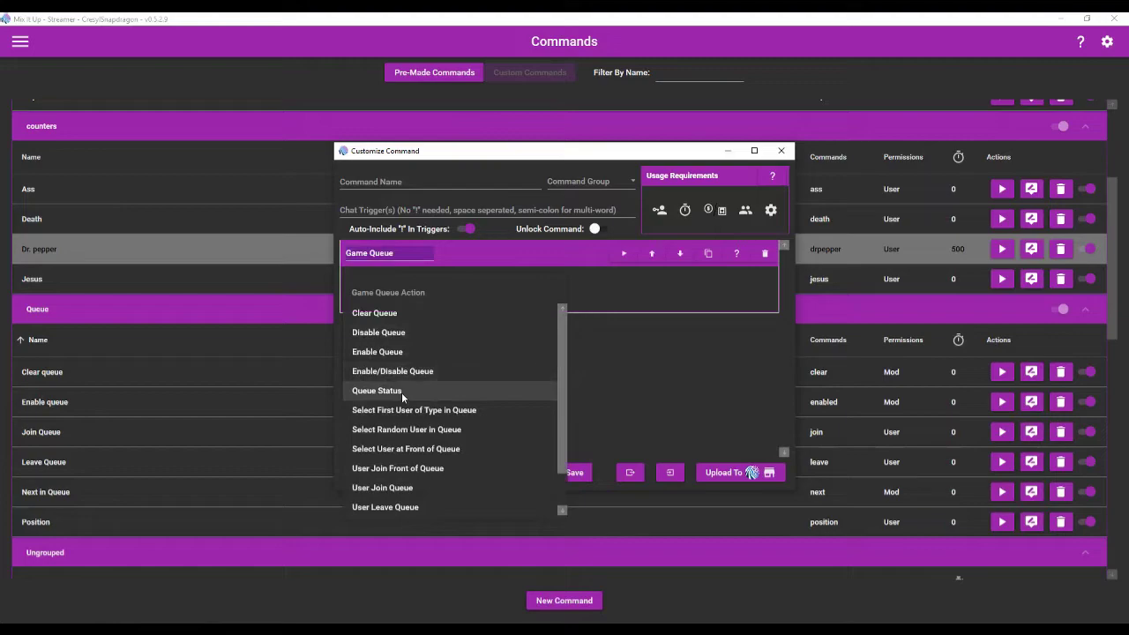
{"action": "scroll", "coordinate": [410, 493], "scroll_direction": "down", "scroll_amount": 1}
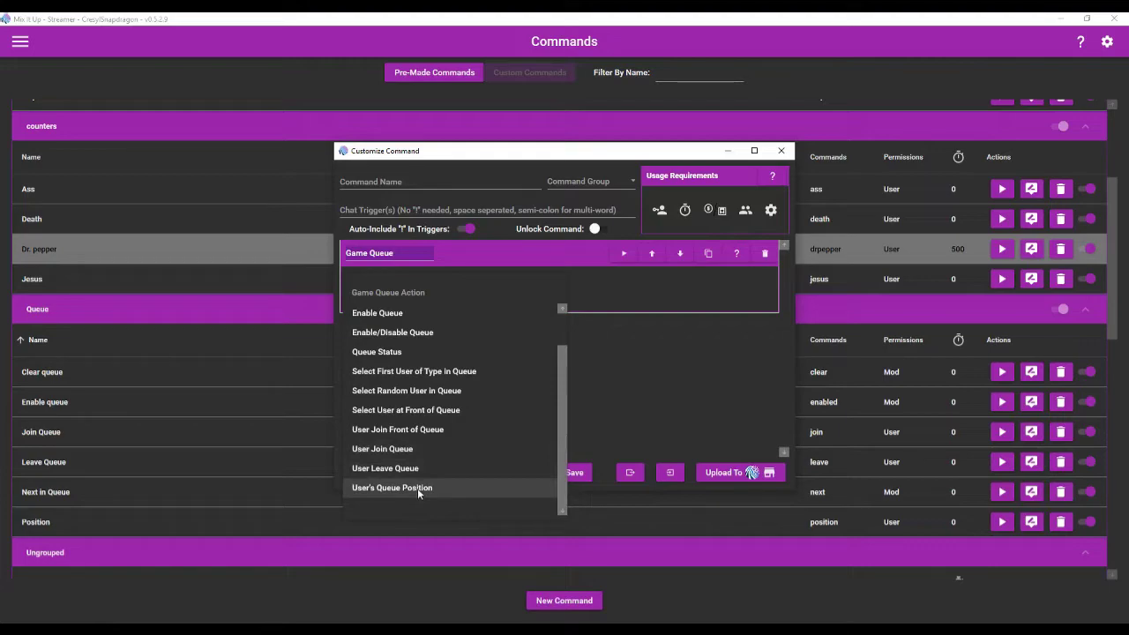
{"action": "scroll", "coordinate": [459, 365], "scroll_direction": "up", "scroll_amount": 1}
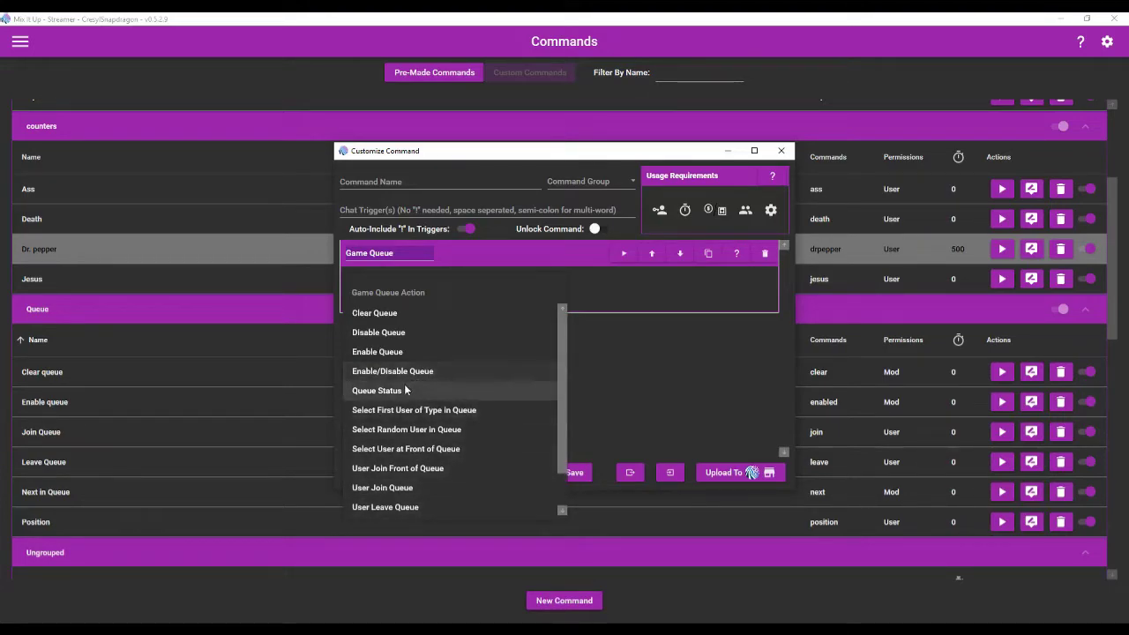
Set the action to Disable Queue, name the command 'Disable Queue', and put it in the Queue group
{"action": "left_click", "coordinate": [407, 331]}
{"action": "left_click", "coordinate": [423, 183]}
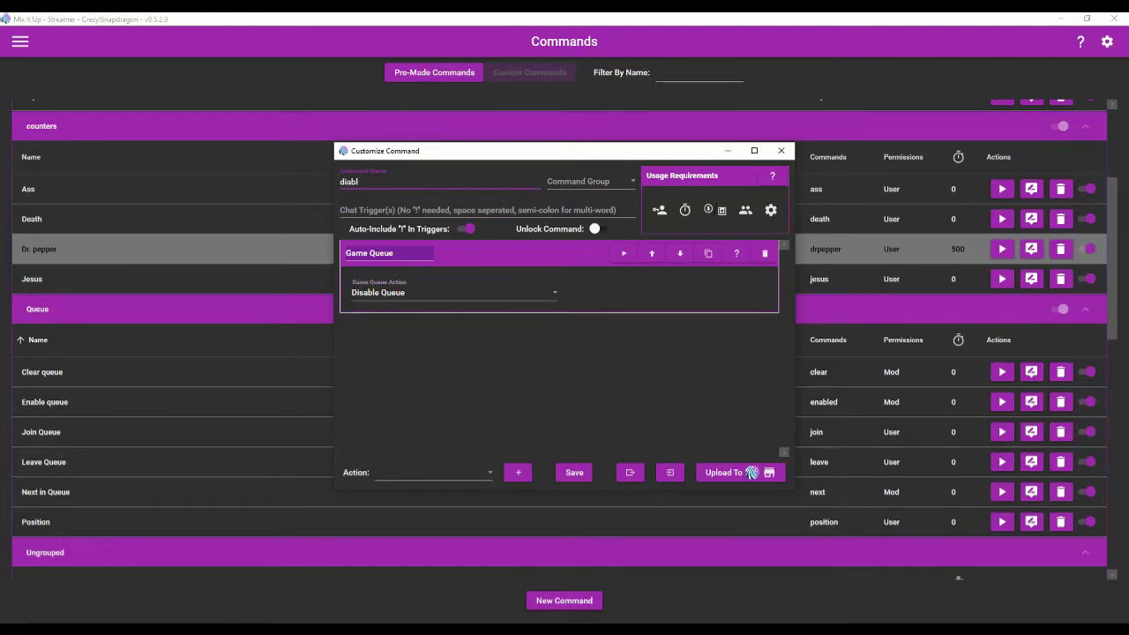
{"action": "type", "text": "Disable Queue"}
{"action": "left_click", "coordinate": [605, 181]}
{"action": "left_click", "coordinate": [575, 221]}
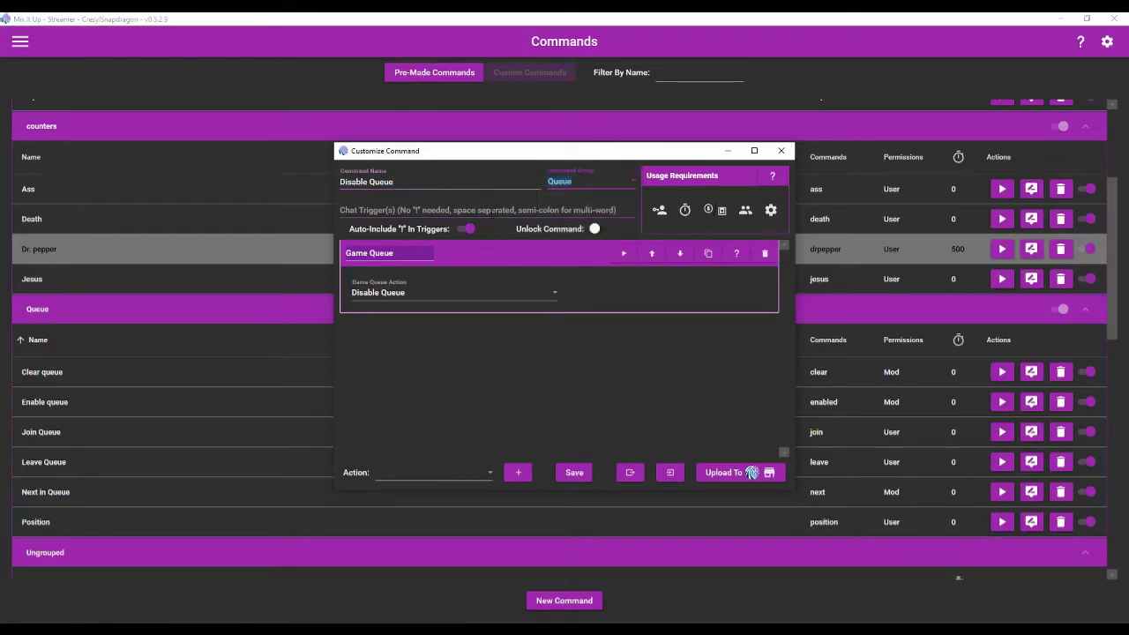
Set the trigger to 'disable', restrict it to Mods, and save
{"action": "left_click", "coordinate": [505, 205]}
{"action": "type", "text": "disbl"}
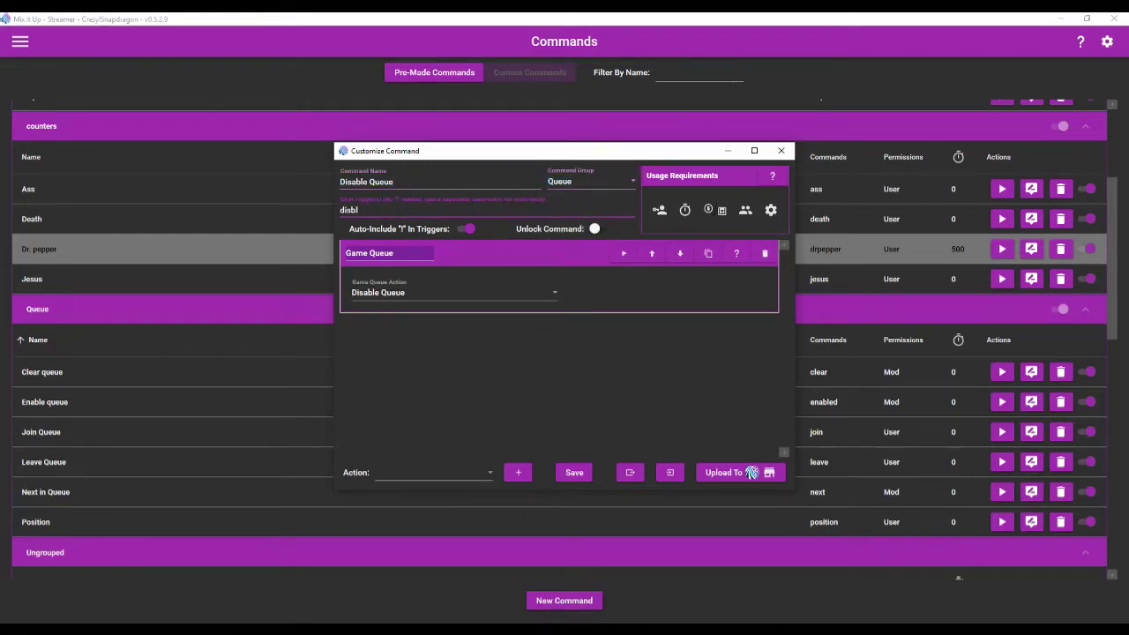
{"action": "type", "text": "ee"}
{"action": "left_click", "coordinate": [556, 362]}
{"action": "left_click", "coordinate": [659, 210]}
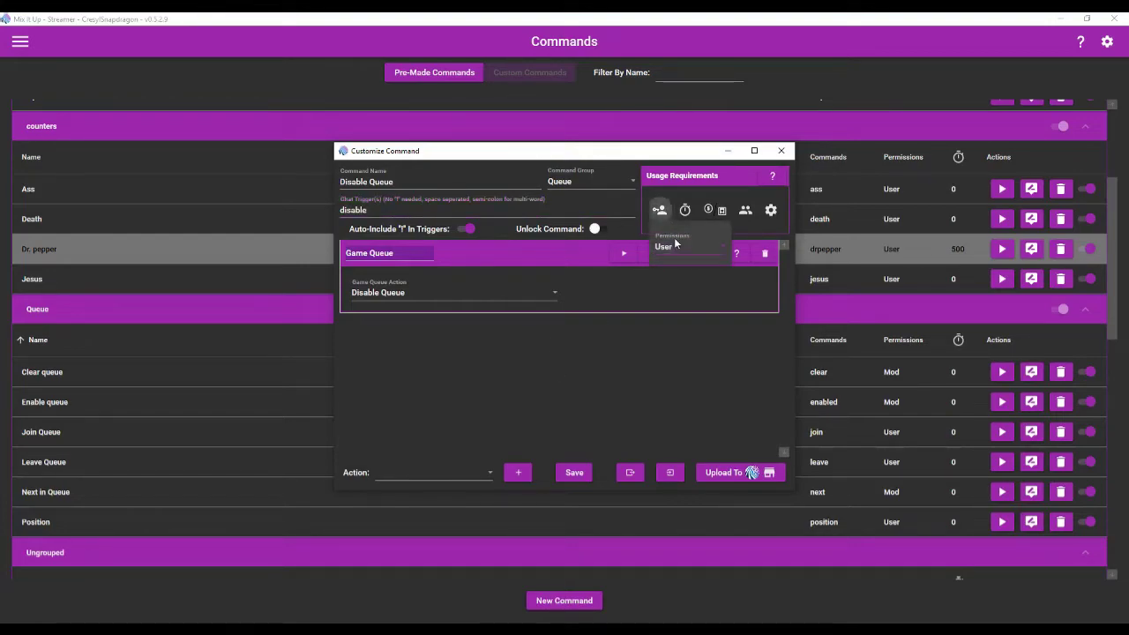
{"action": "left_click", "coordinate": [671, 245]}
{"action": "left_click", "coordinate": [675, 364]}
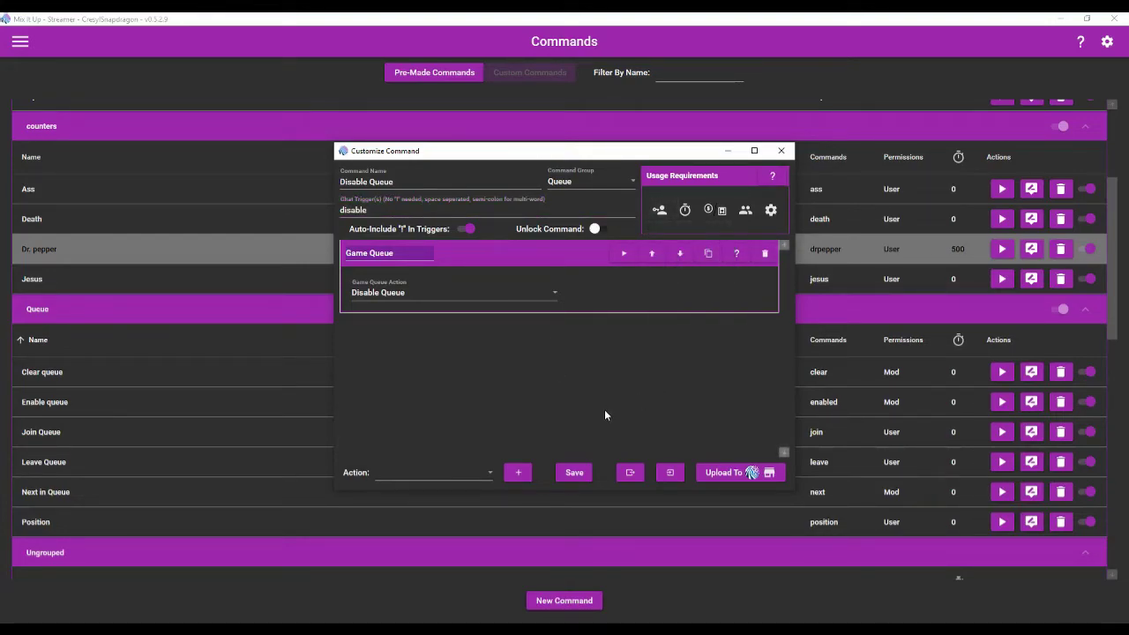
{"action": "left_click", "coordinate": [574, 473]}
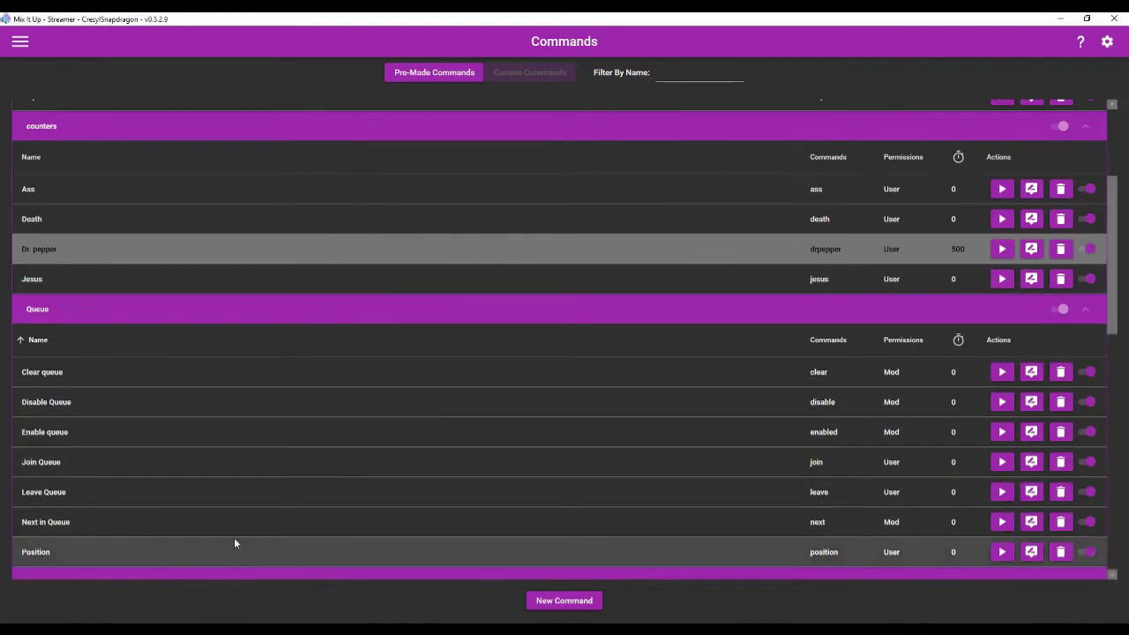
{"action": "left_click", "coordinate": [1031, 461]}
{"action": "left_click", "coordinate": [525, 249]}
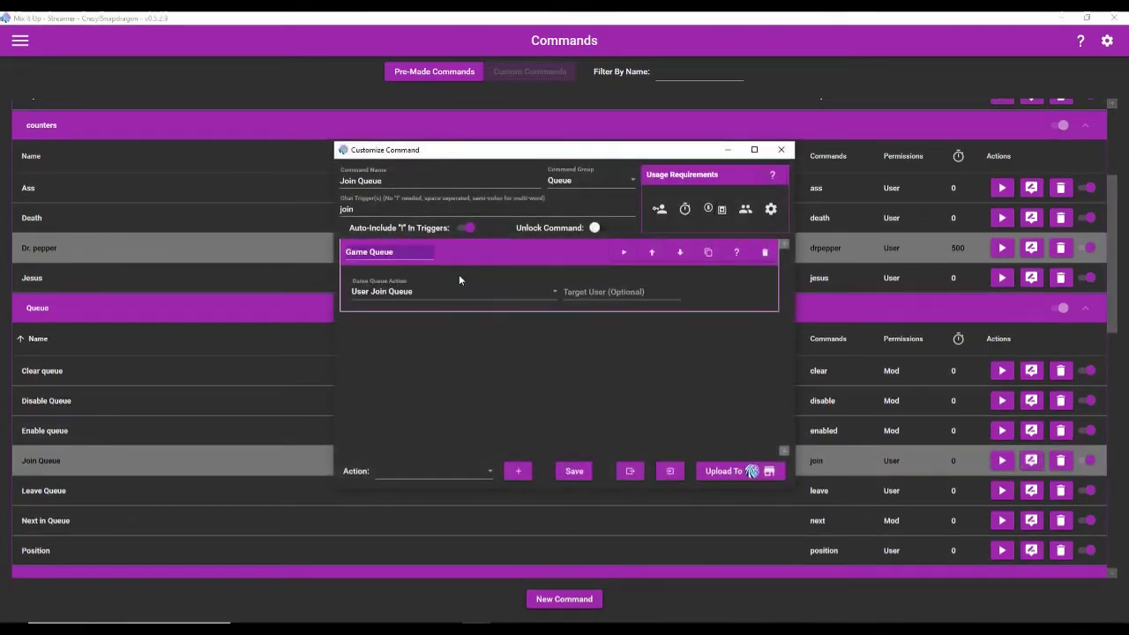
{"action": "left_click", "coordinate": [438, 292]}
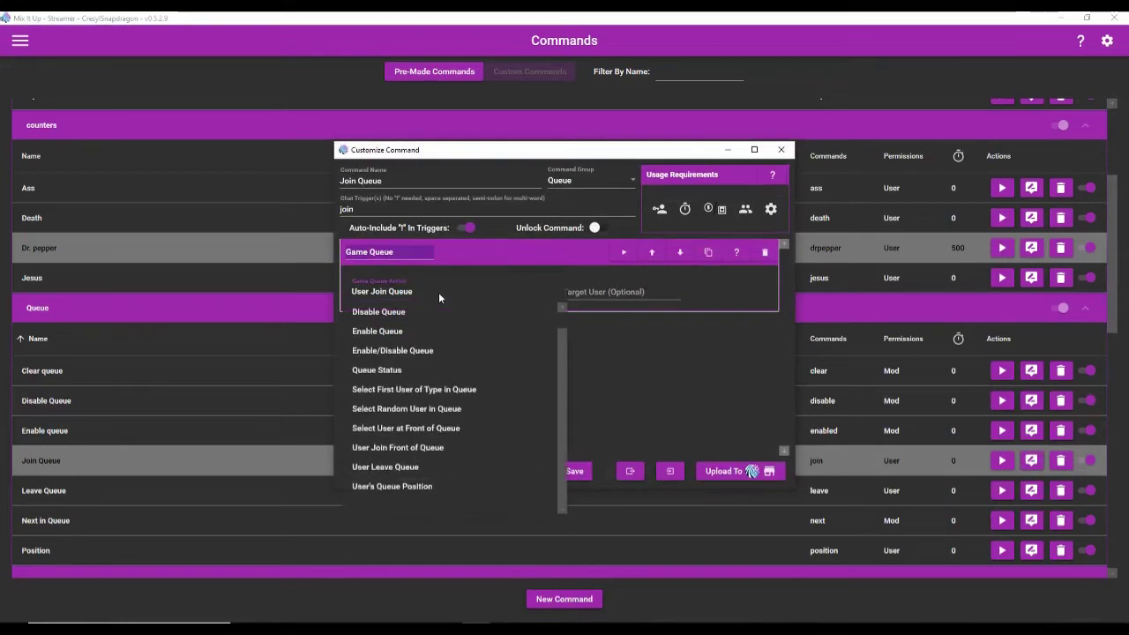
{"action": "left_click", "coordinate": [679, 403]}
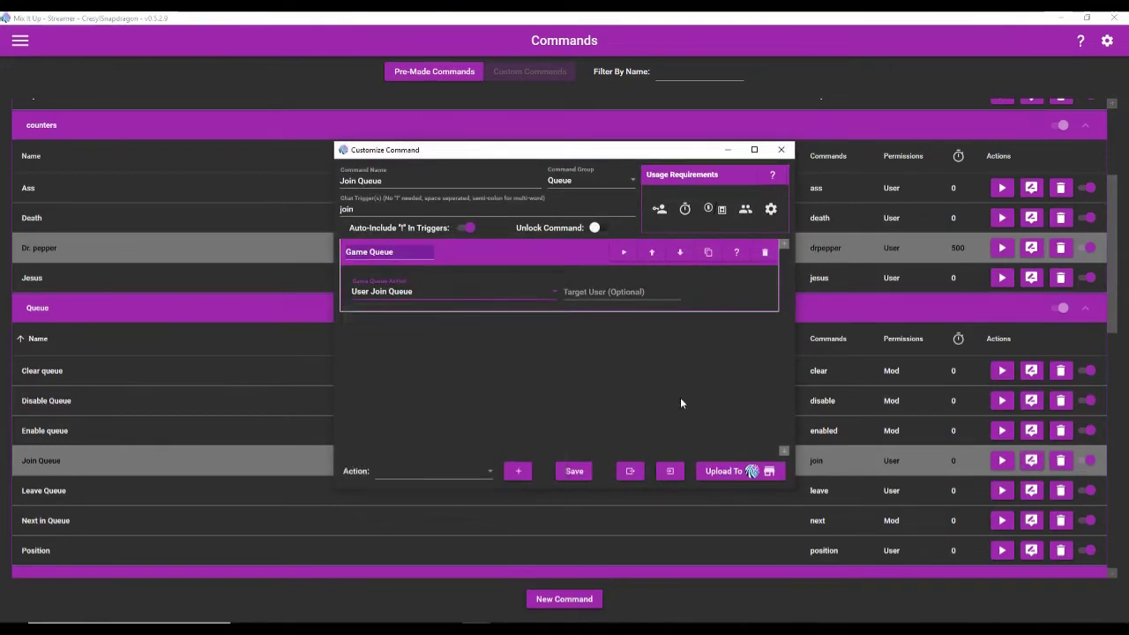
{"action": "left_click", "coordinate": [780, 149]}
{"action": "left_click", "coordinate": [1026, 492]}
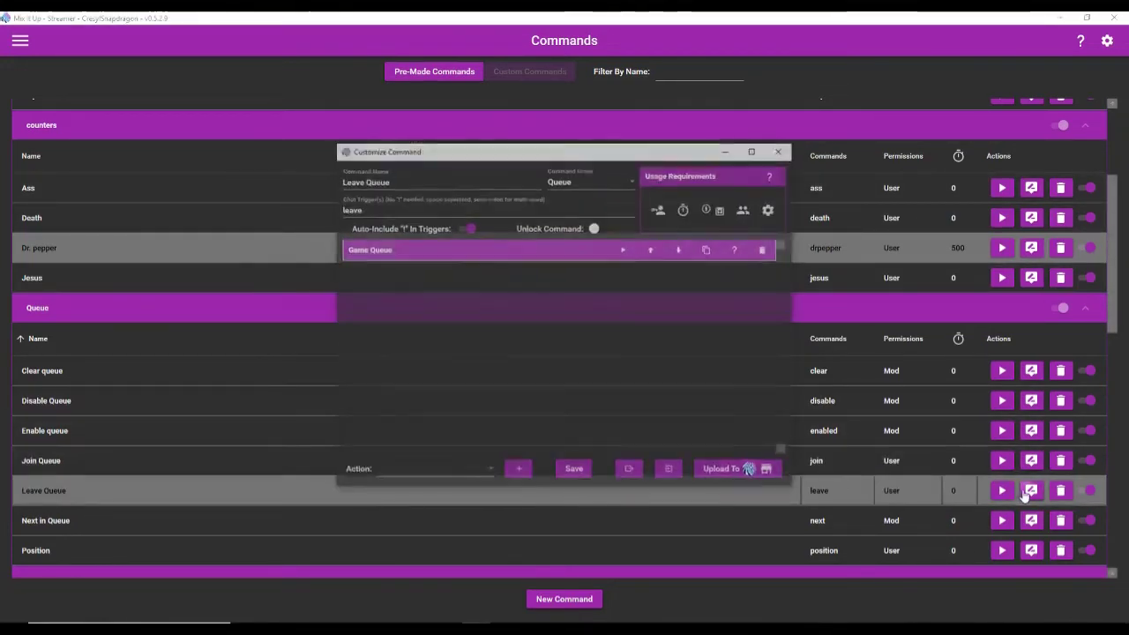
{"action": "left_click", "coordinate": [451, 251]}
{"action": "left_click", "coordinate": [436, 297]}
{"action": "left_click", "coordinate": [385, 291]}
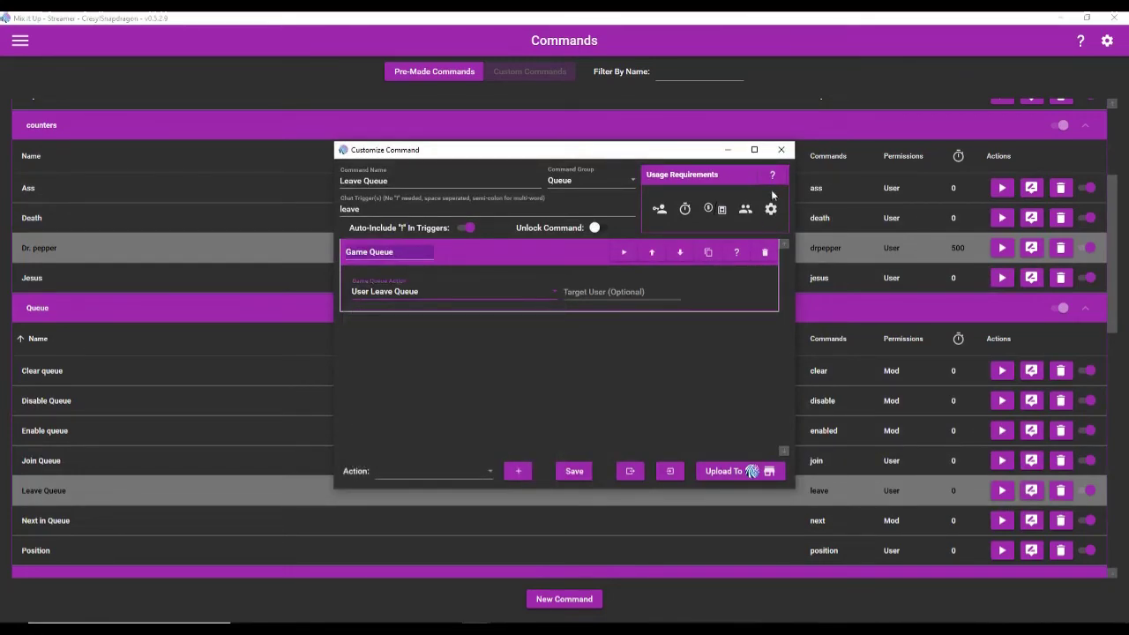
{"action": "left_click", "coordinate": [781, 149]}
{"action": "left_click", "coordinate": [1032, 520]}
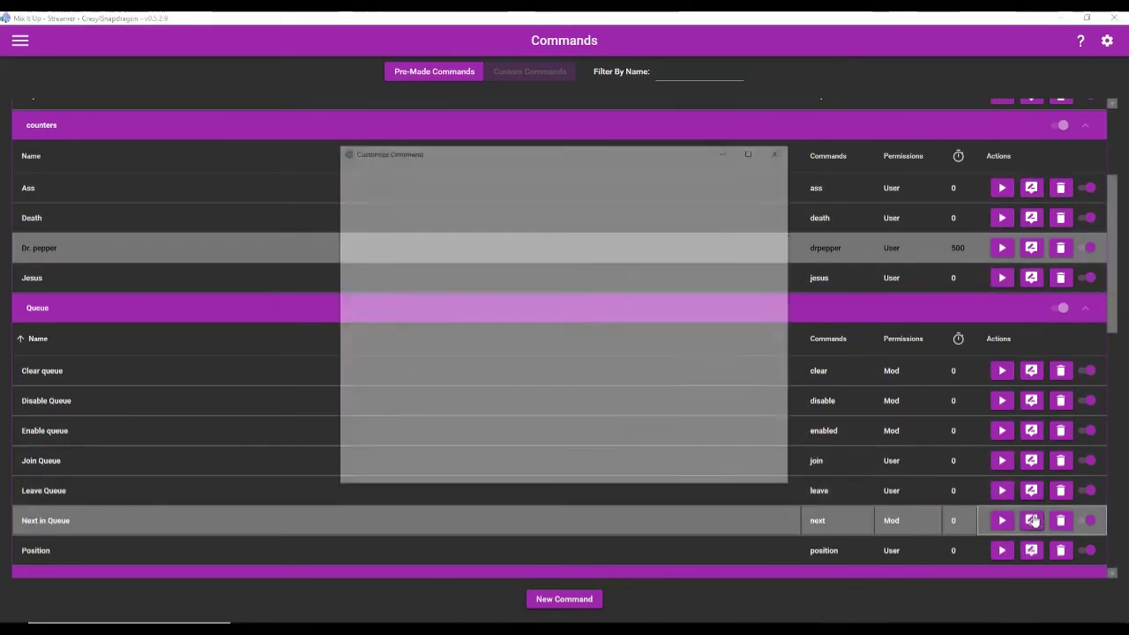
{"action": "left_click", "coordinate": [455, 250]}
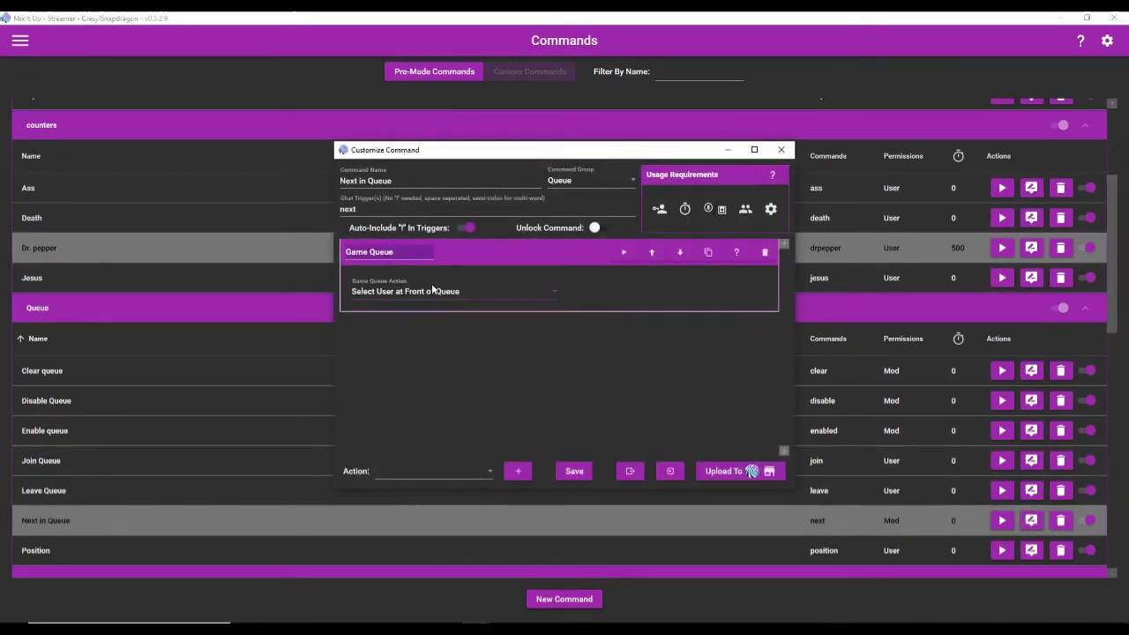
{"action": "left_click", "coordinate": [660, 209]}
{"action": "left_click", "coordinate": [511, 292]}
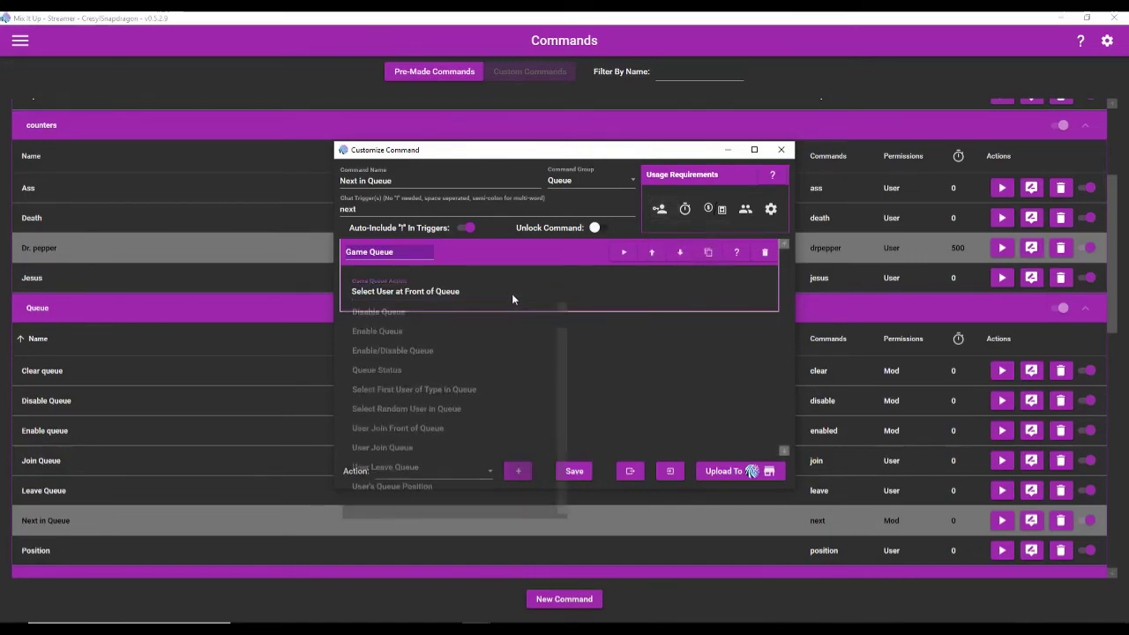
{"action": "left_click", "coordinate": [490, 296]}
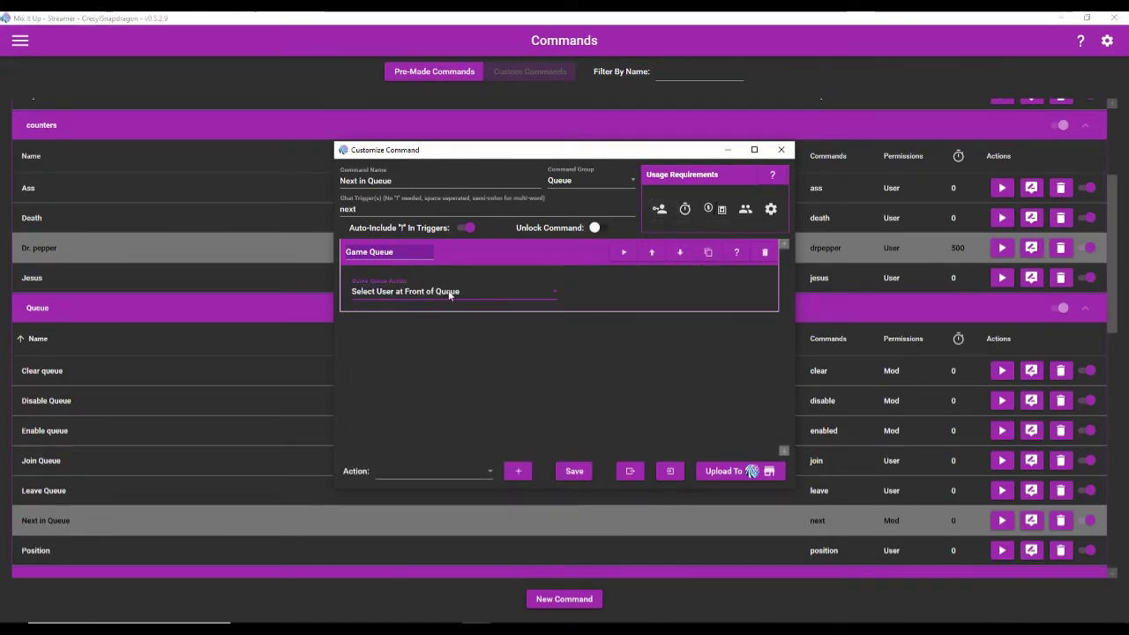
{"action": "left_click", "coordinate": [457, 291]}
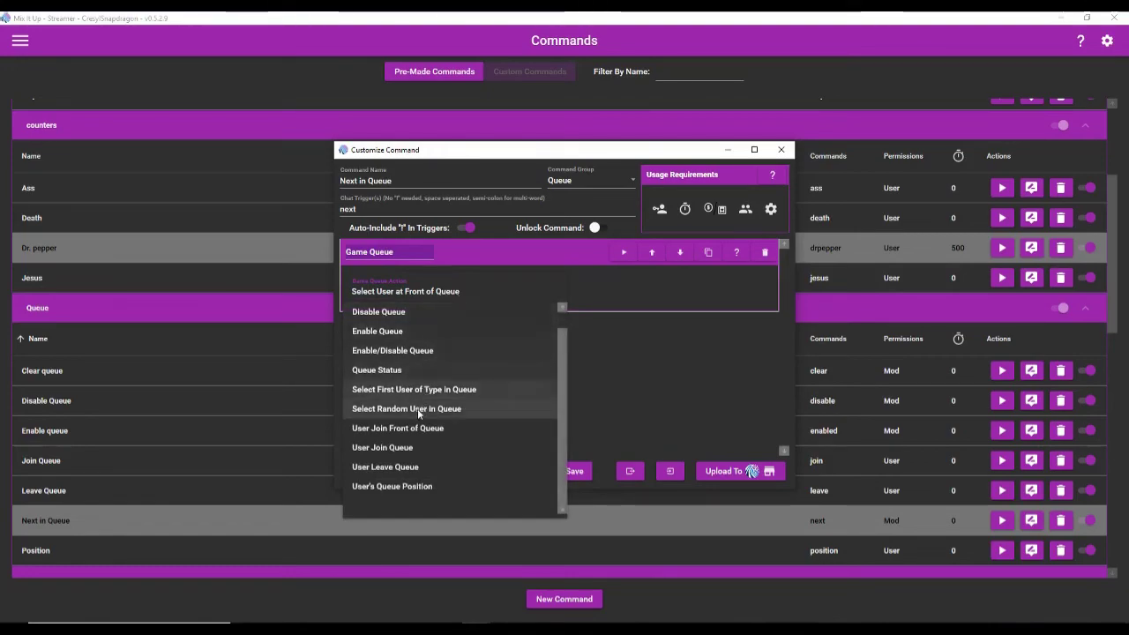
{"action": "left_click", "coordinate": [661, 377]}
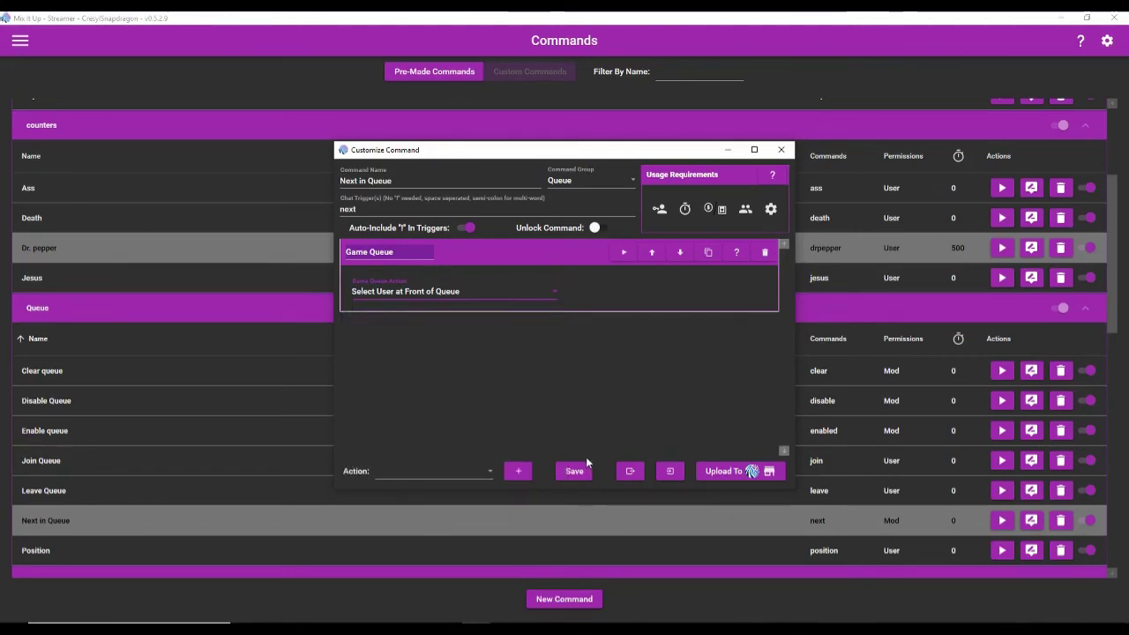
{"action": "left_click", "coordinate": [575, 470]}
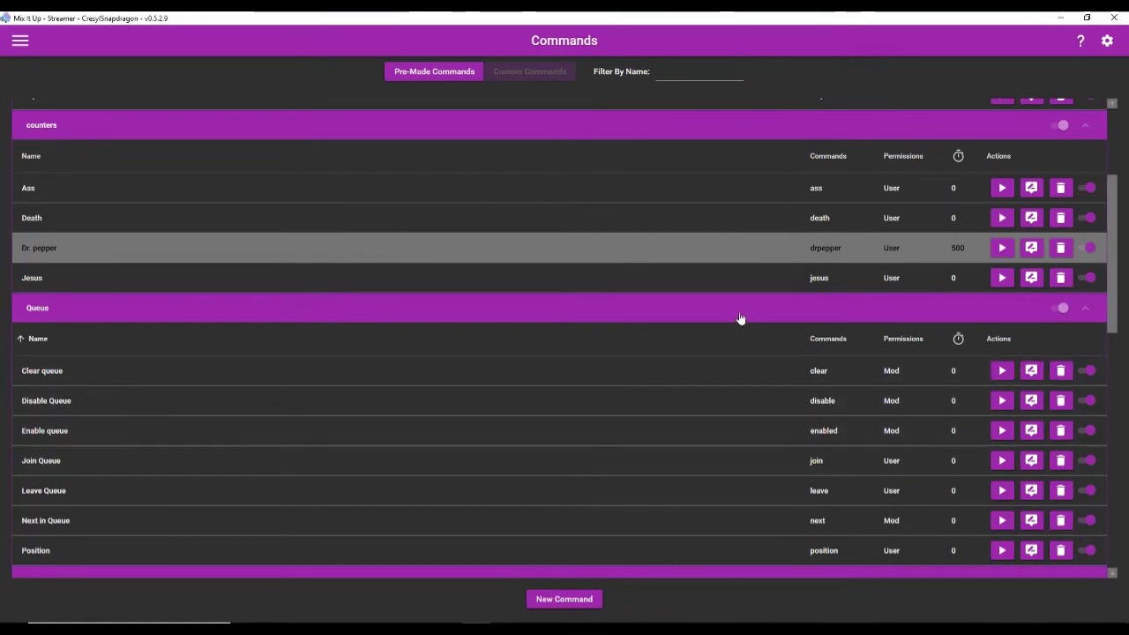